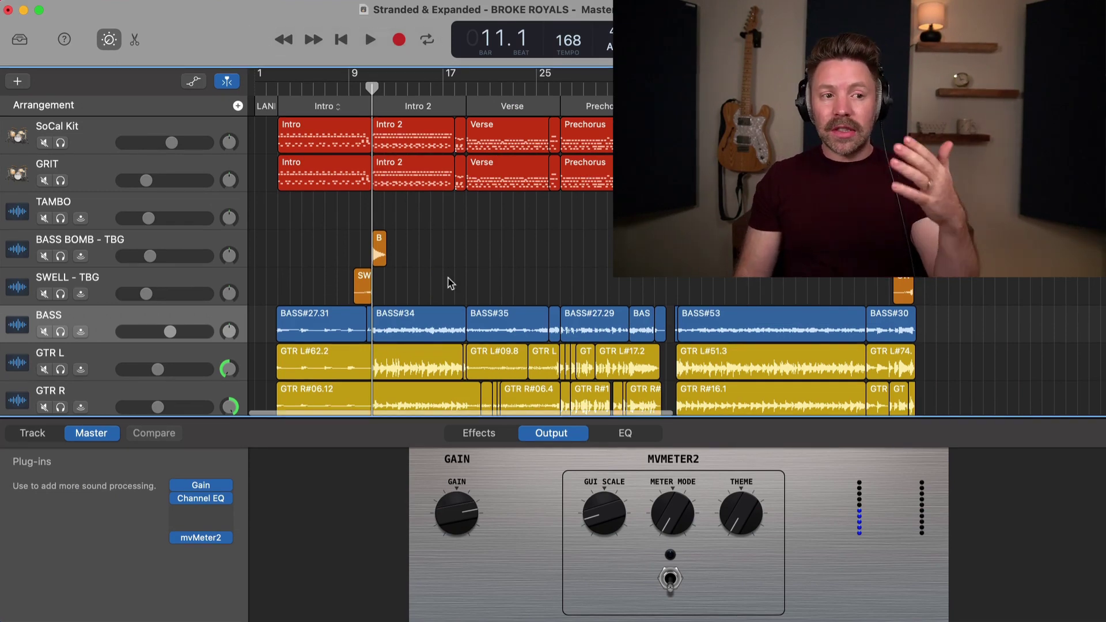
Step: Select the SWELL - TBG track and review the master effects and output settings in Smart Controls
{"action": "scroll", "coordinate": [449, 283], "scroll_direction": "down", "scroll_amount": 5}
{"action": "scroll", "coordinate": [450, 282], "scroll_direction": "up", "scroll_amount": 4}
{"action": "scroll", "coordinate": [449, 282], "scroll_direction": "up", "scroll_amount": 1}
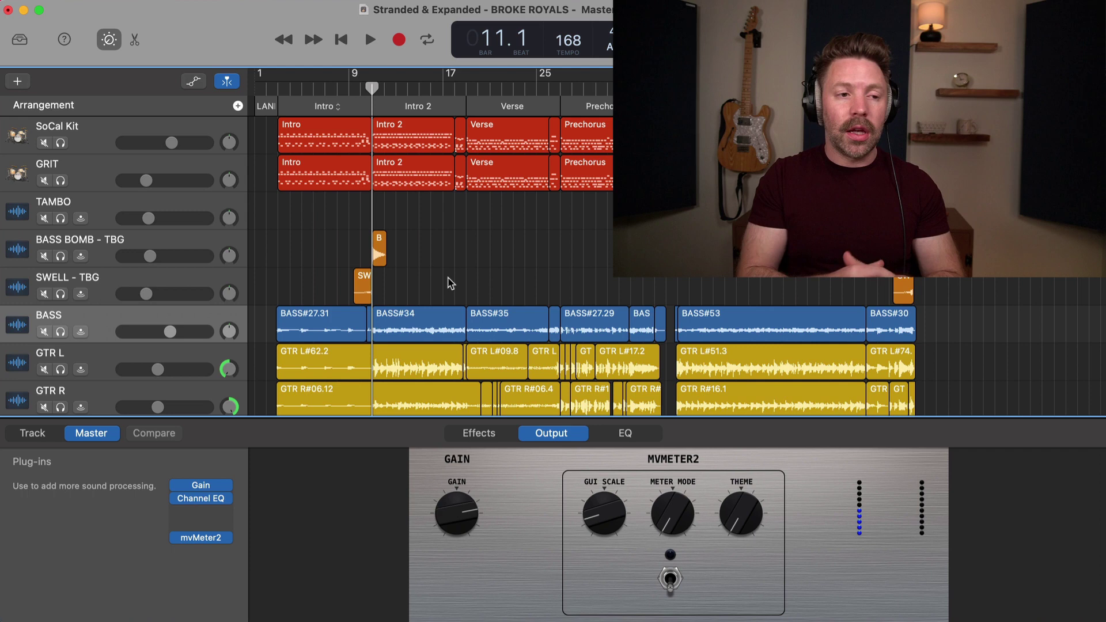
{"action": "scroll", "coordinate": [451, 282], "scroll_direction": "down", "scroll_amount": 2}
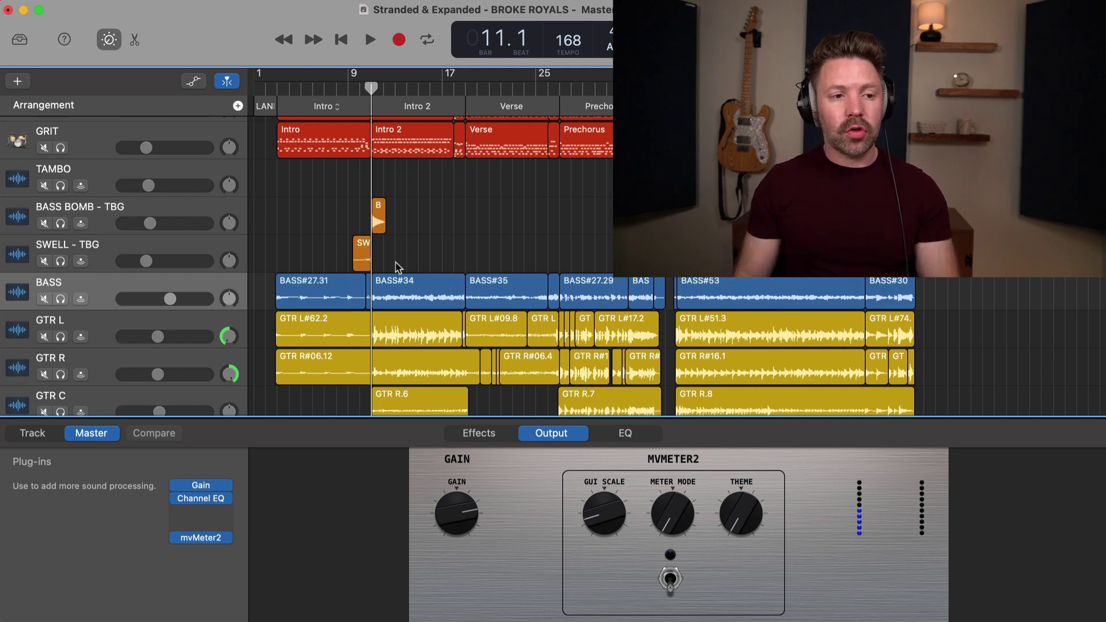
{"action": "key", "text": "b"}
{"action": "scroll", "coordinate": [115, 253], "scroll_direction": "down", "scroll_amount": 1}
{"action": "left_click", "coordinate": [118, 245]}
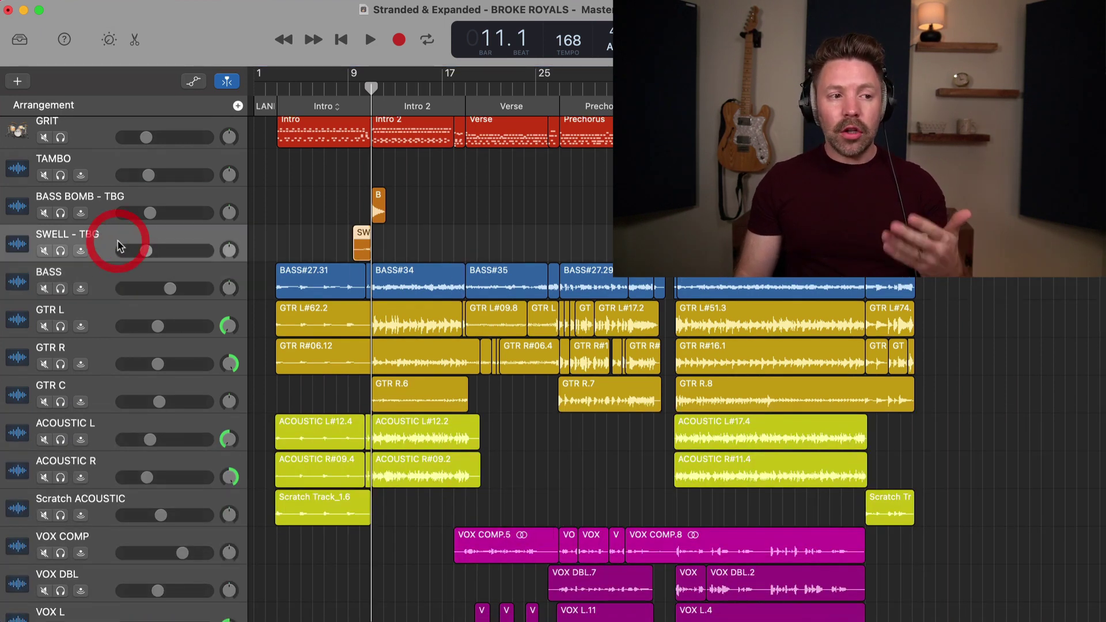
{"action": "key", "text": "b"}
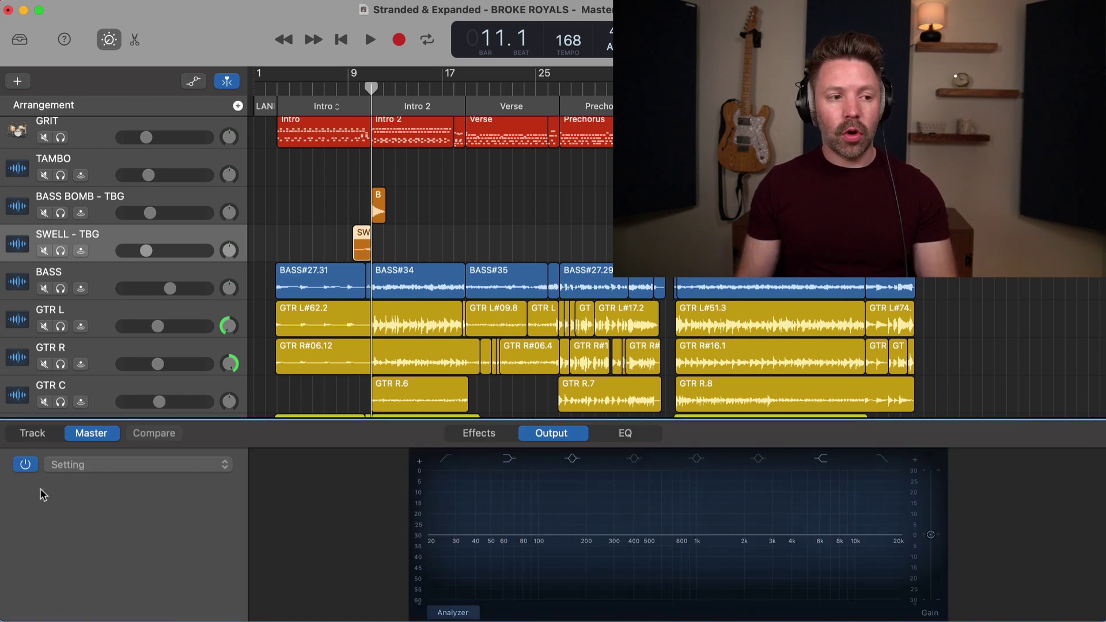
{"action": "left_click", "coordinate": [482, 433]}
{"action": "left_click", "coordinate": [539, 432]}
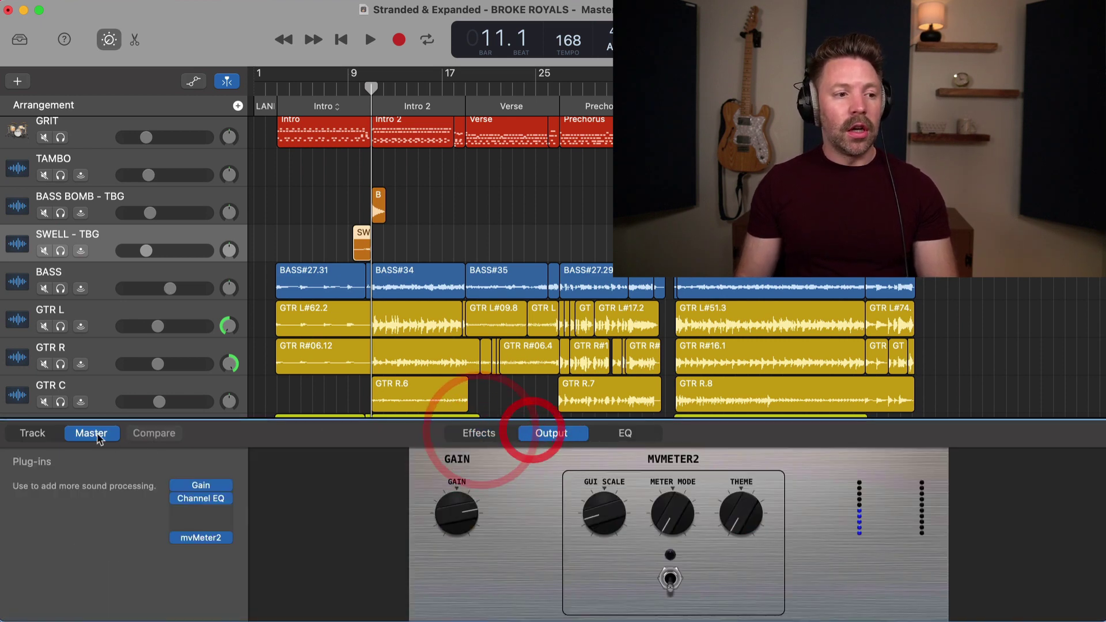
{"action": "left_click", "coordinate": [34, 433]}
{"action": "left_click", "coordinate": [91, 433]}
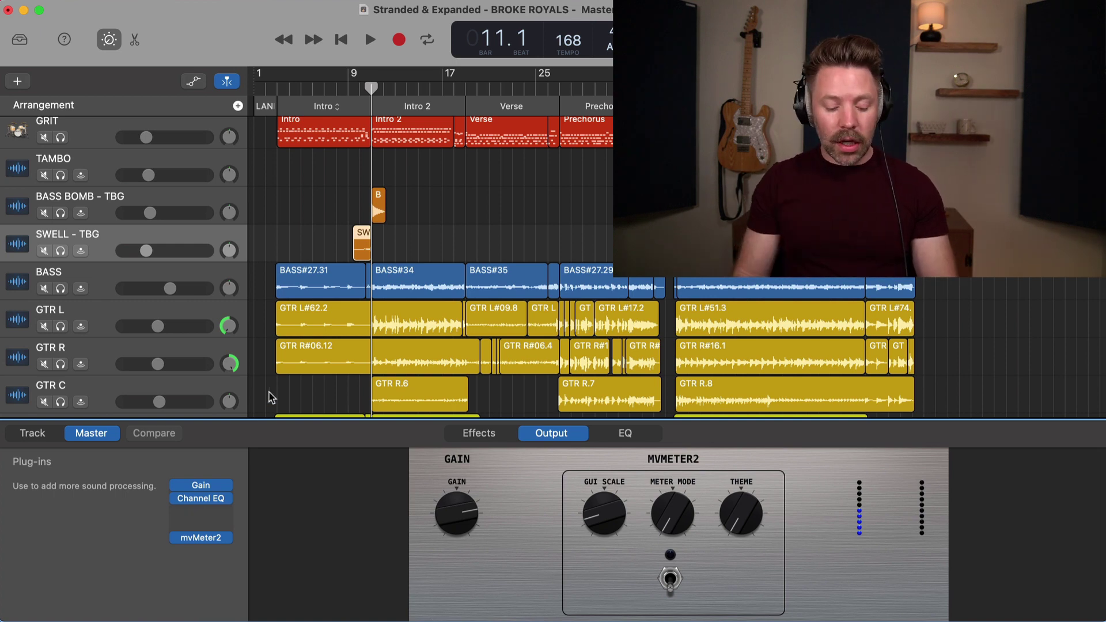
Step: Show the Master Track, view its effect plug-ins in Smart Controls, then hide it again
{"action": "key", "text": "b"}
{"action": "scroll", "coordinate": [272, 398], "scroll_direction": "down", "scroll_amount": 15}
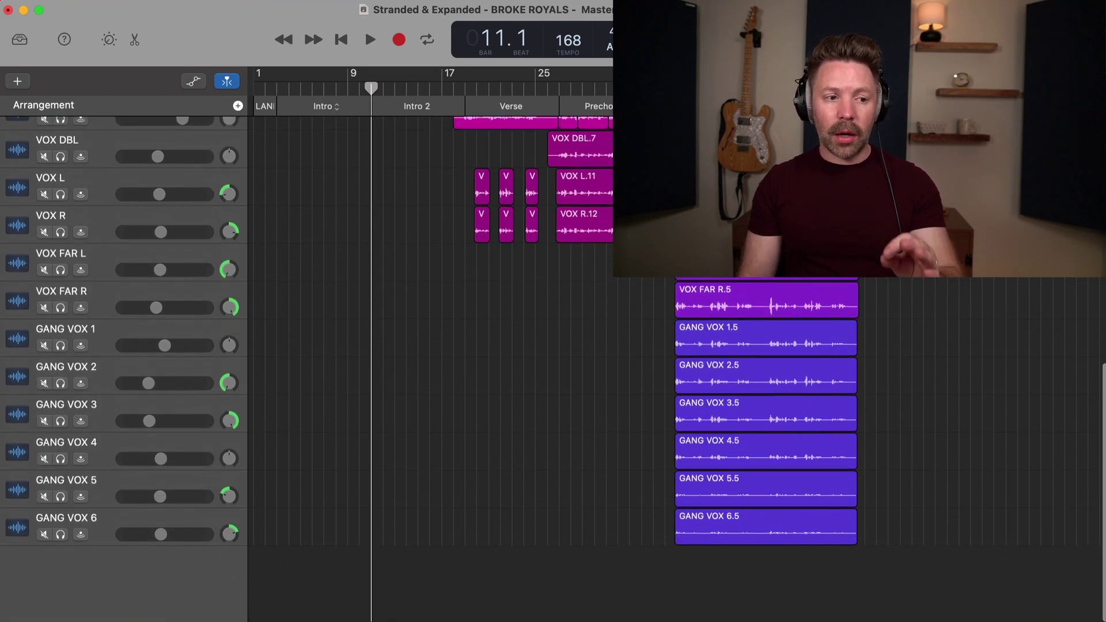
{"action": "key", "text": "shift+super+m"}
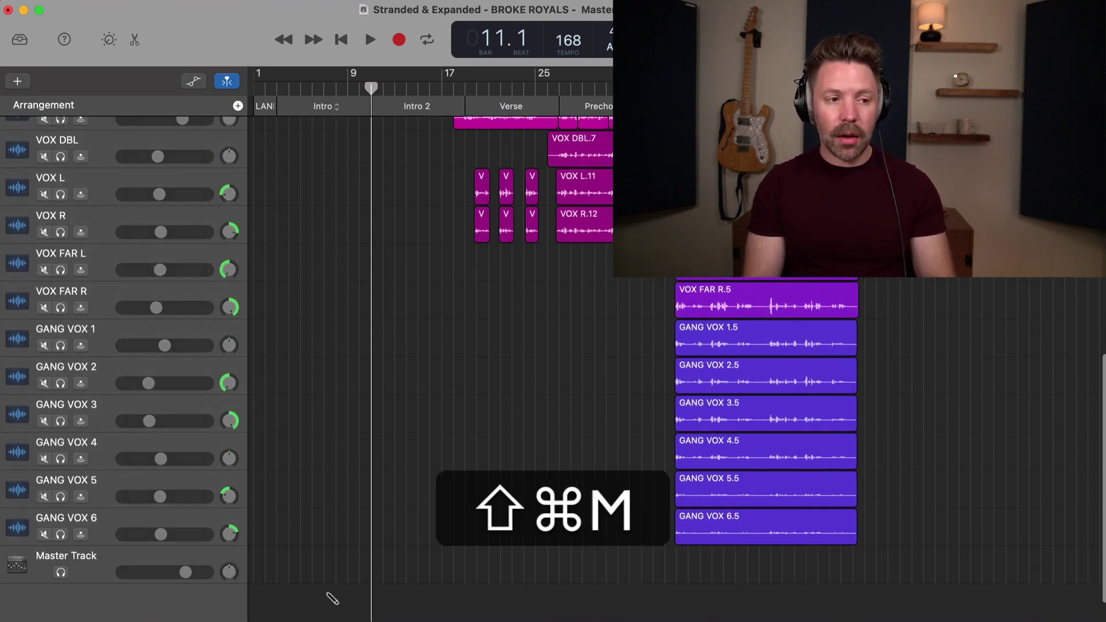
{"action": "left_click", "coordinate": [80, 577]}
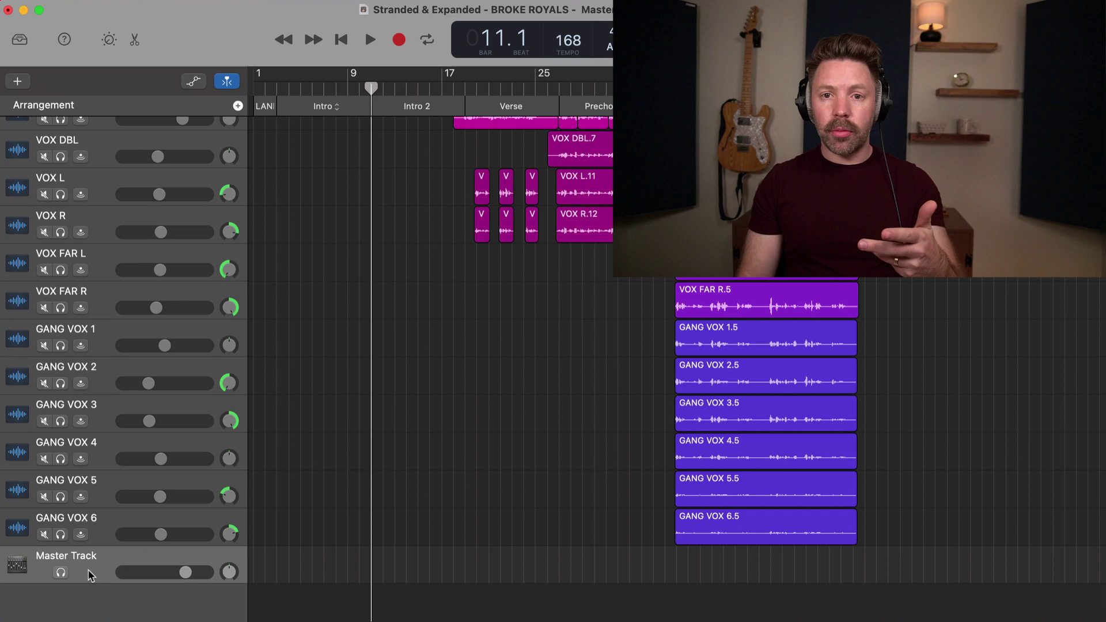
{"action": "key", "text": "b"}
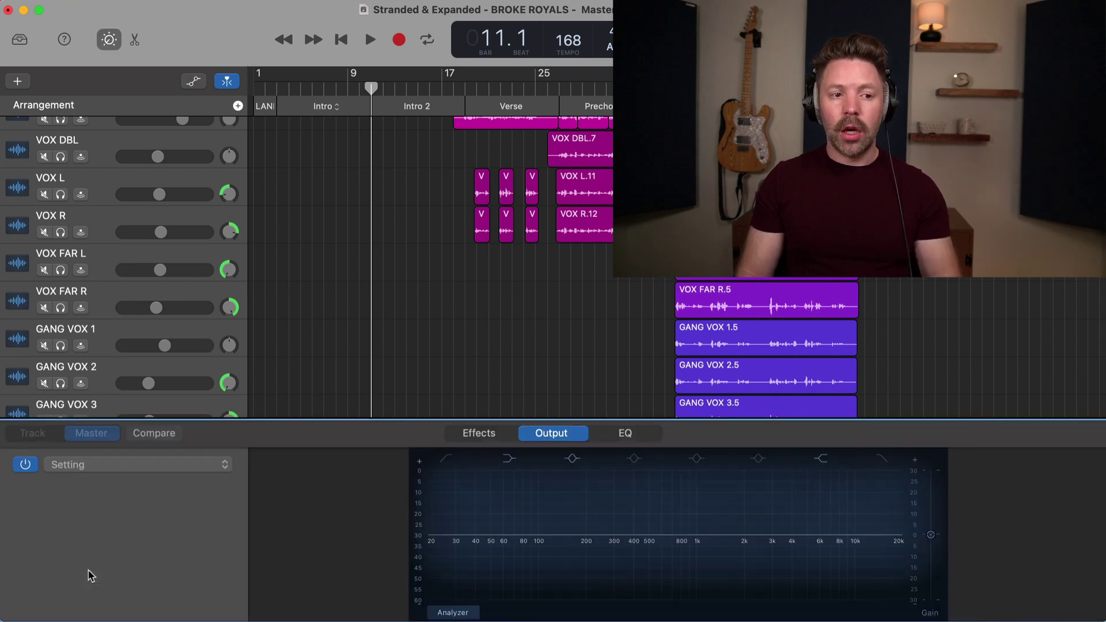
{"action": "left_click", "coordinate": [484, 434]}
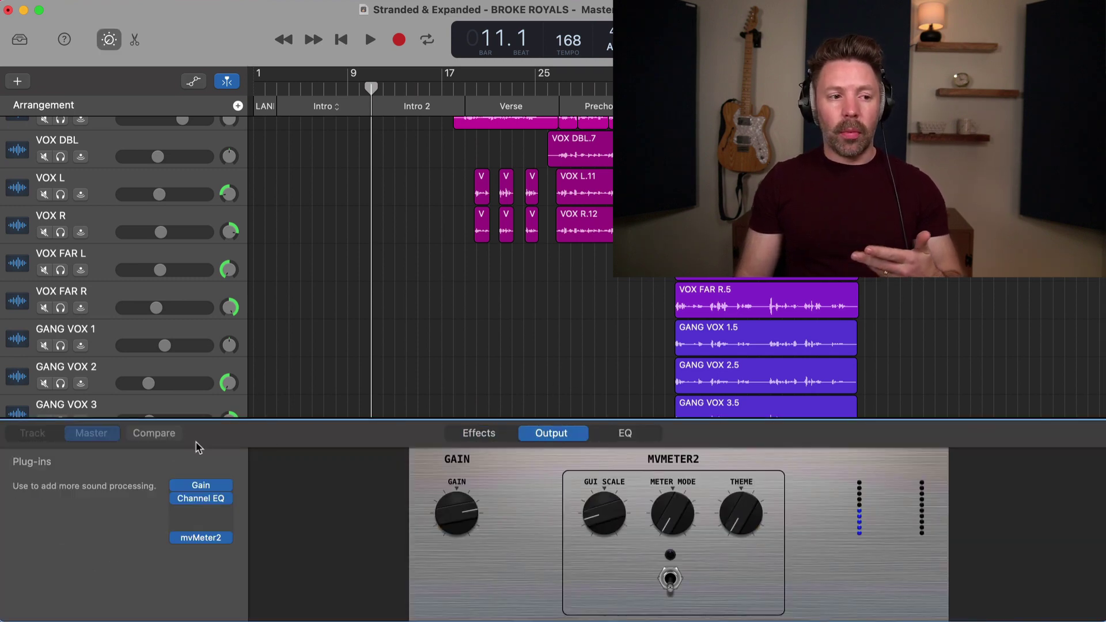
{"action": "scroll", "coordinate": [324, 385], "scroll_direction": "down", "scroll_amount": 5}
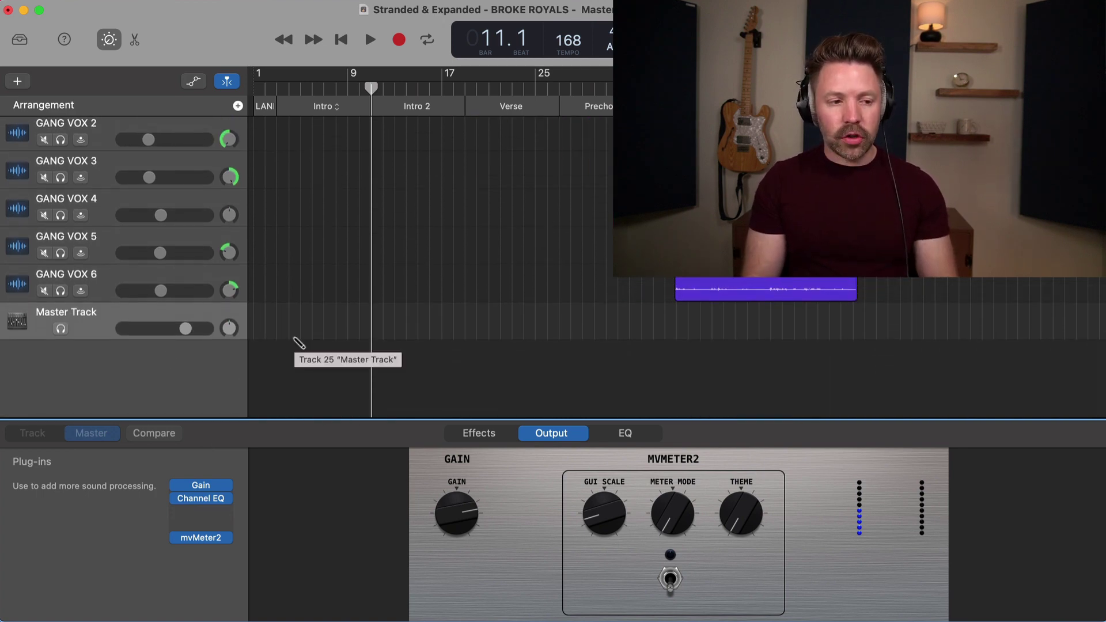
{"action": "key", "text": "super+m"}
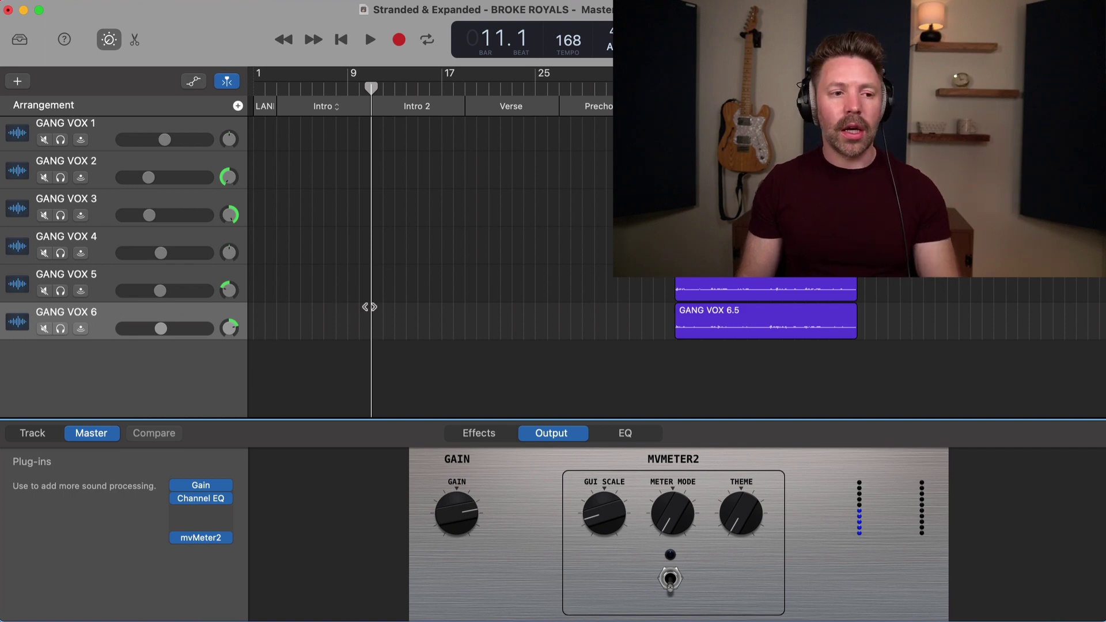
{"action": "scroll", "coordinate": [369, 307], "scroll_direction": "right", "scroll_amount": 1}
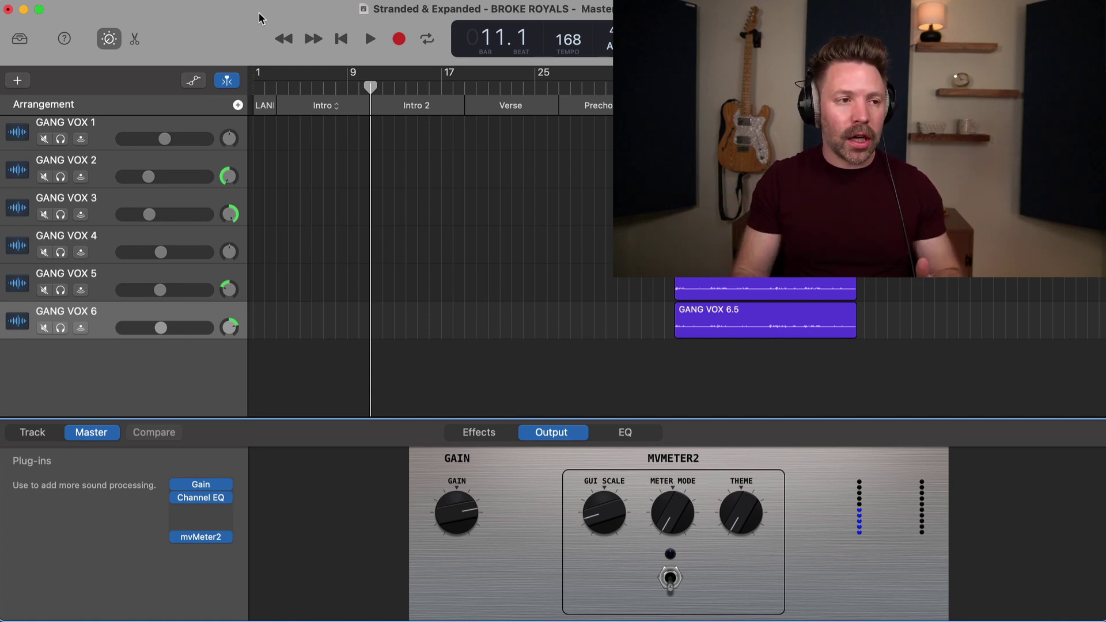
Step: Check the Advanced pane of GarageBand preferences, then close the preferences
{"action": "left_click", "coordinate": [72, 10]}
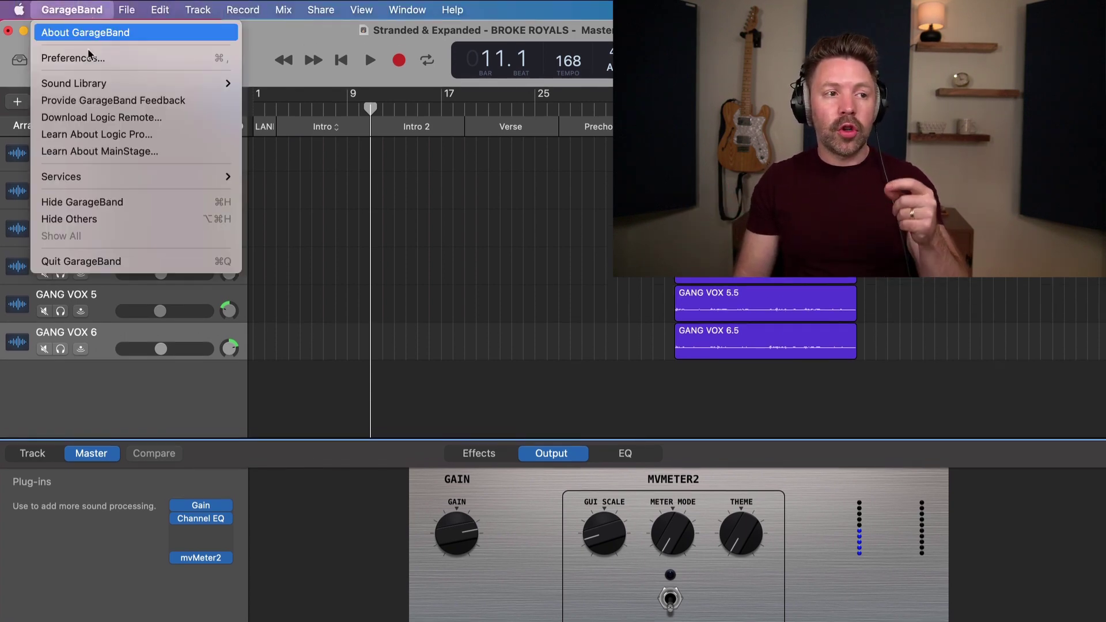
{"action": "left_click", "coordinate": [73, 58]}
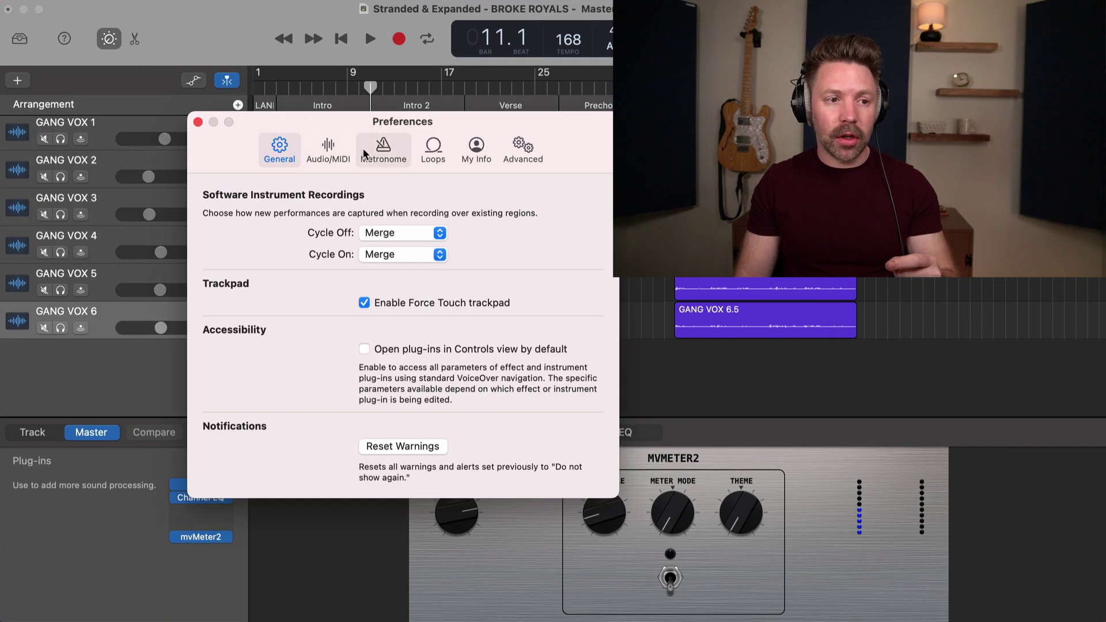
{"action": "left_click", "coordinate": [535, 151]}
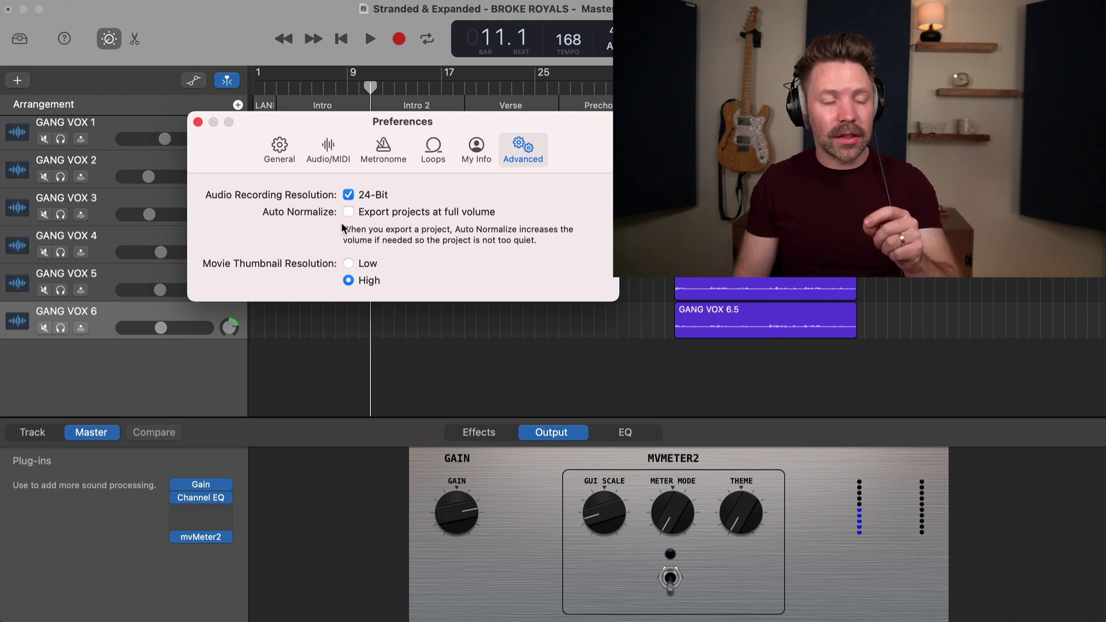
{"action": "left_click", "coordinate": [197, 123]}
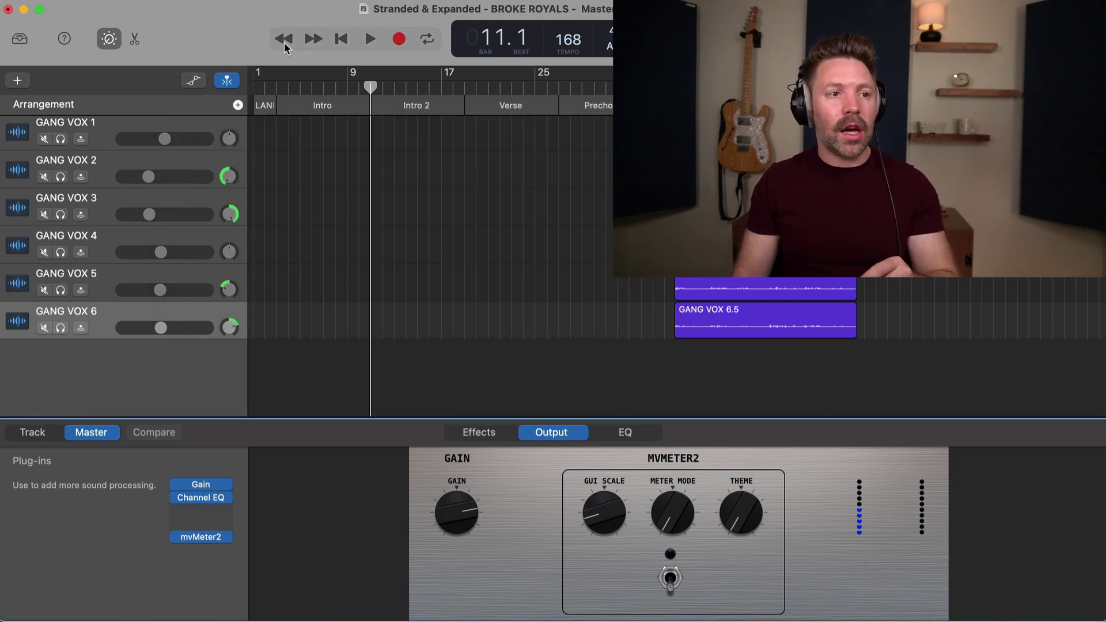
Step: Export the song to disk as an MP3 named STATIC MIX
{"action": "left_click", "coordinate": [321, 10]}
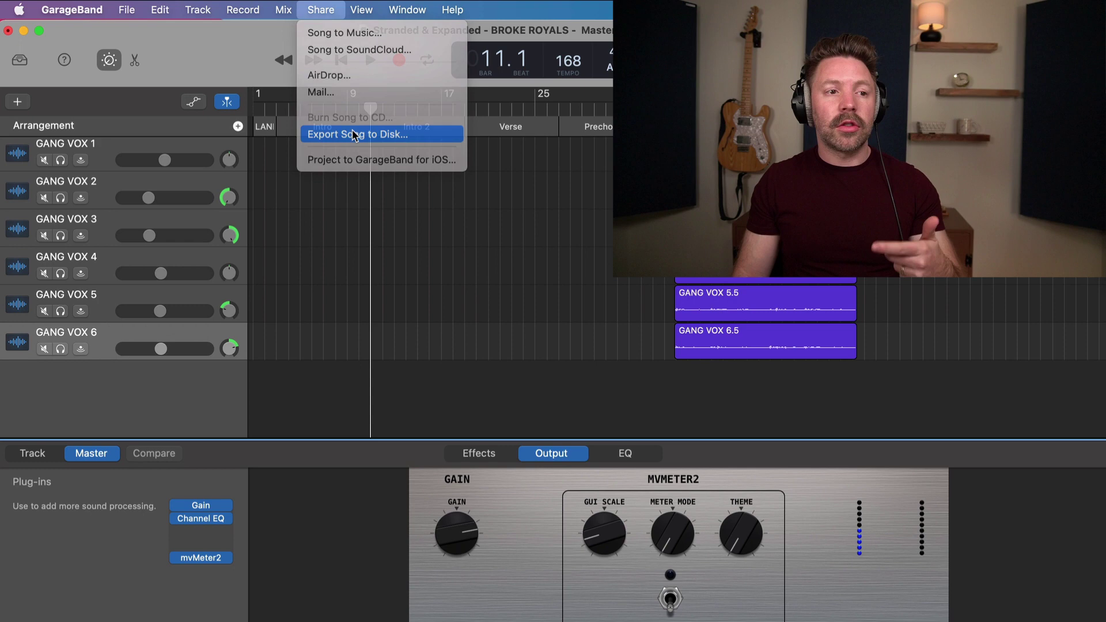
{"action": "left_click", "coordinate": [353, 134]}
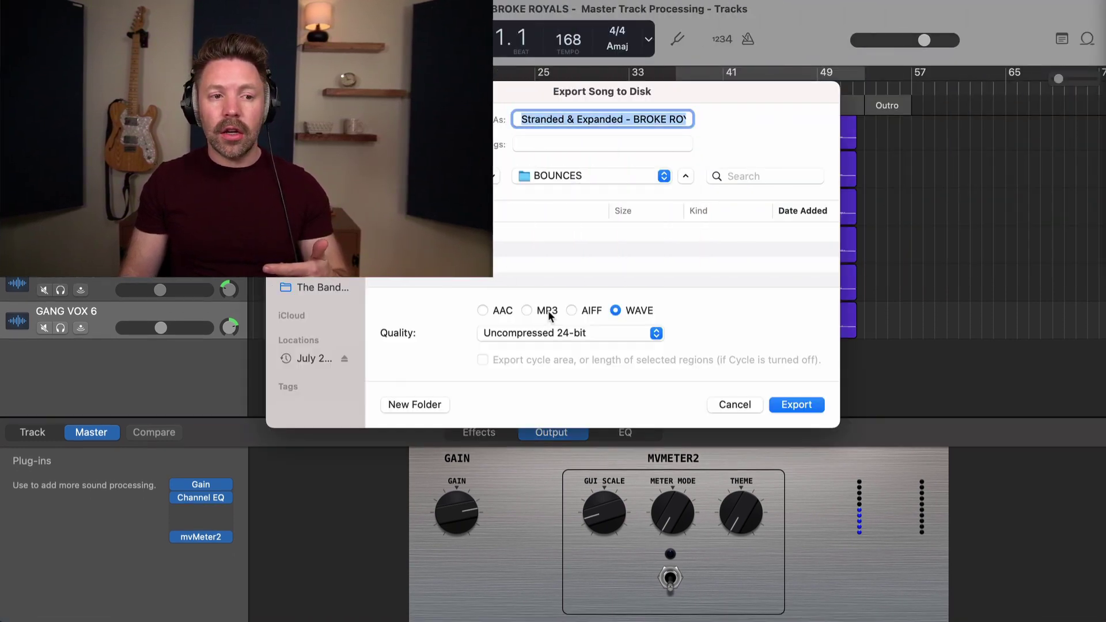
{"action": "left_click", "coordinate": [527, 311]}
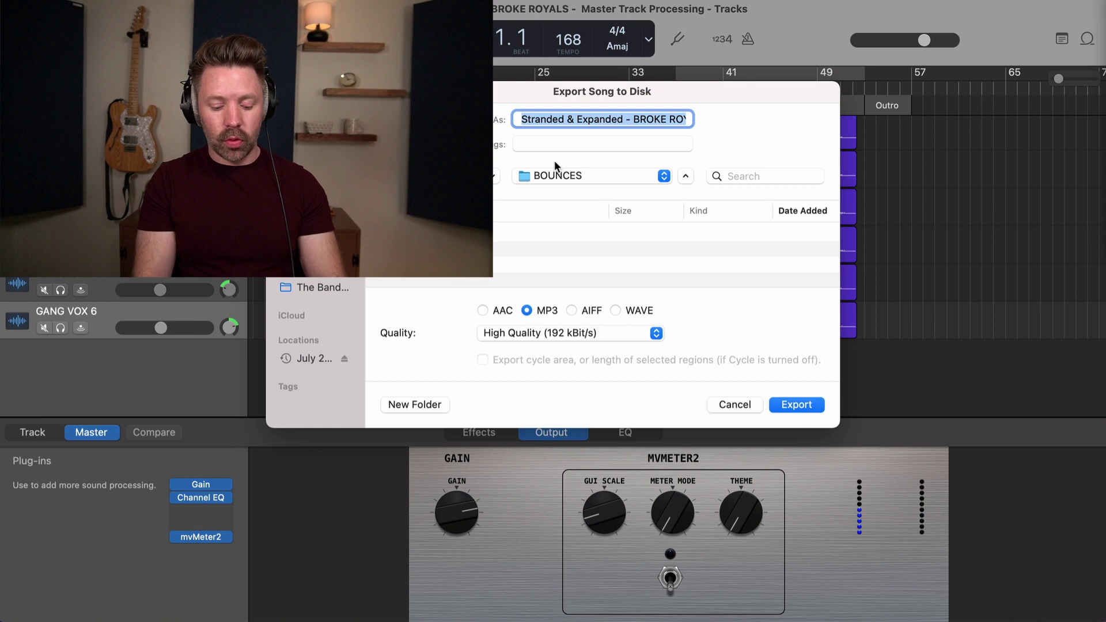
{"action": "type", "text": "STATIC MIX"}
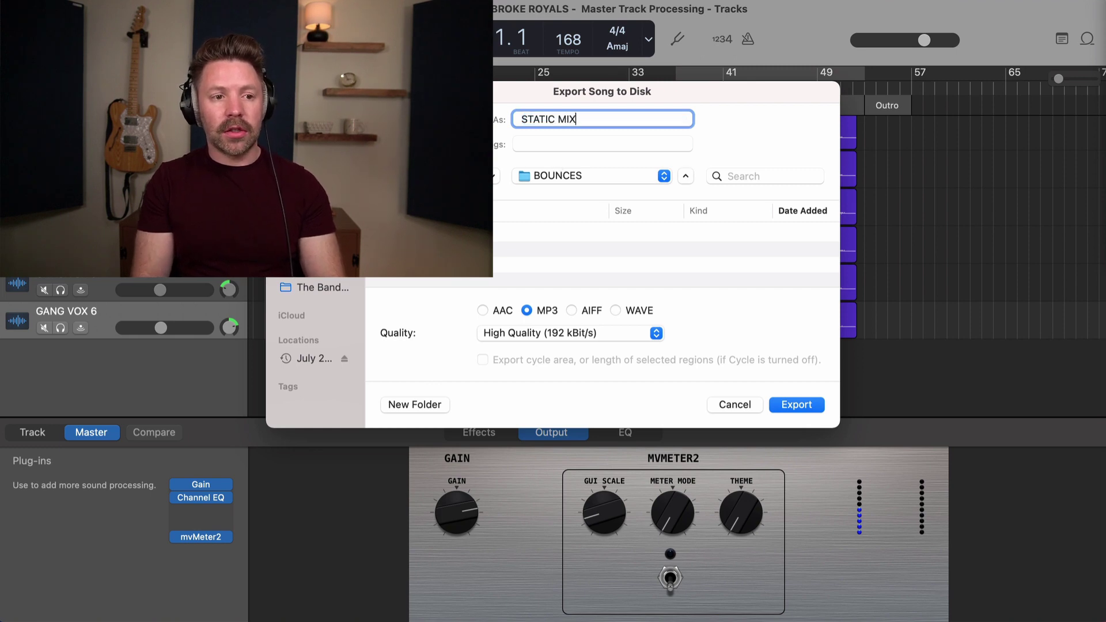
{"action": "key", "text": "Return"}
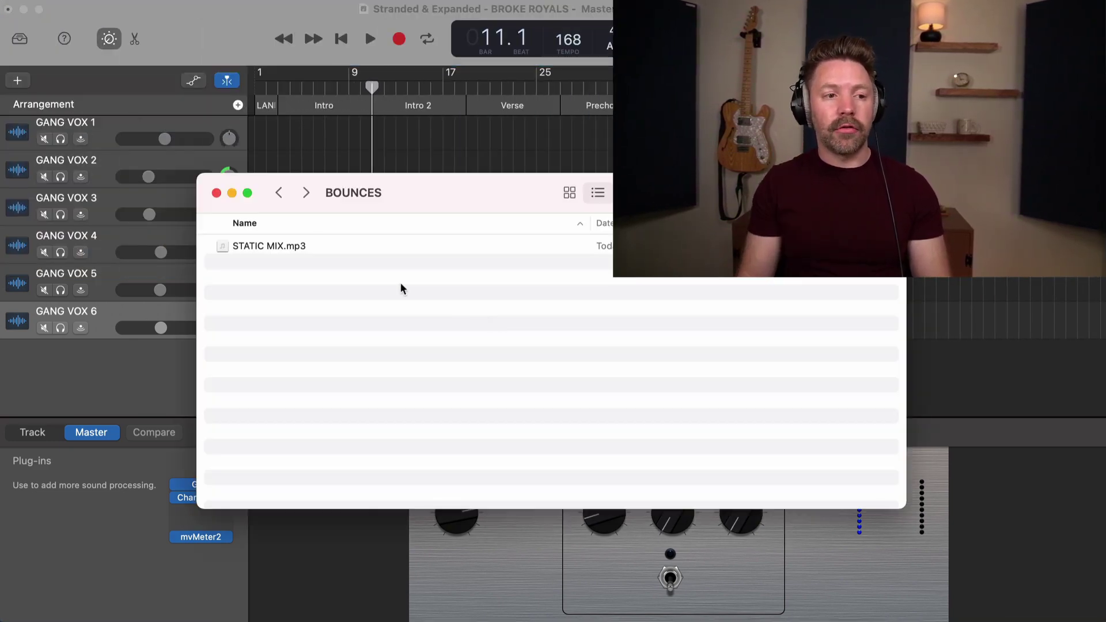
Step: Import the STATIC MIX bounce as a track aligned at bar 1 and play it soloed
{"action": "left_click_drag", "start_coordinate": [273, 249], "coordinate": [403, 366]}
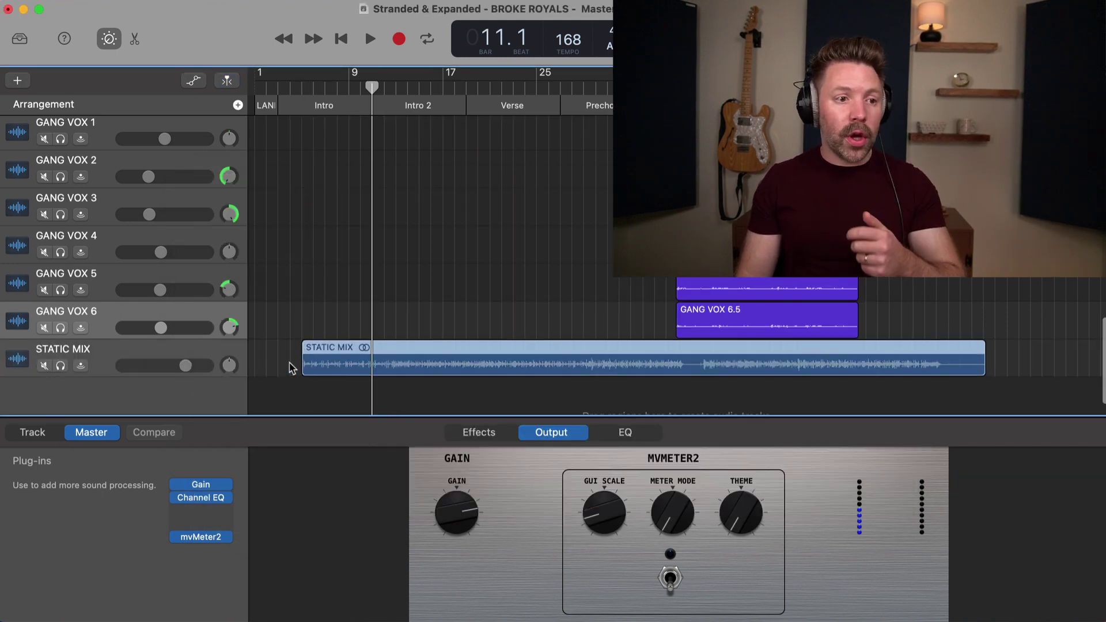
{"action": "left_click_drag", "start_coordinate": [328, 365], "coordinate": [281, 368]}
{"action": "left_click", "coordinate": [60, 366]}
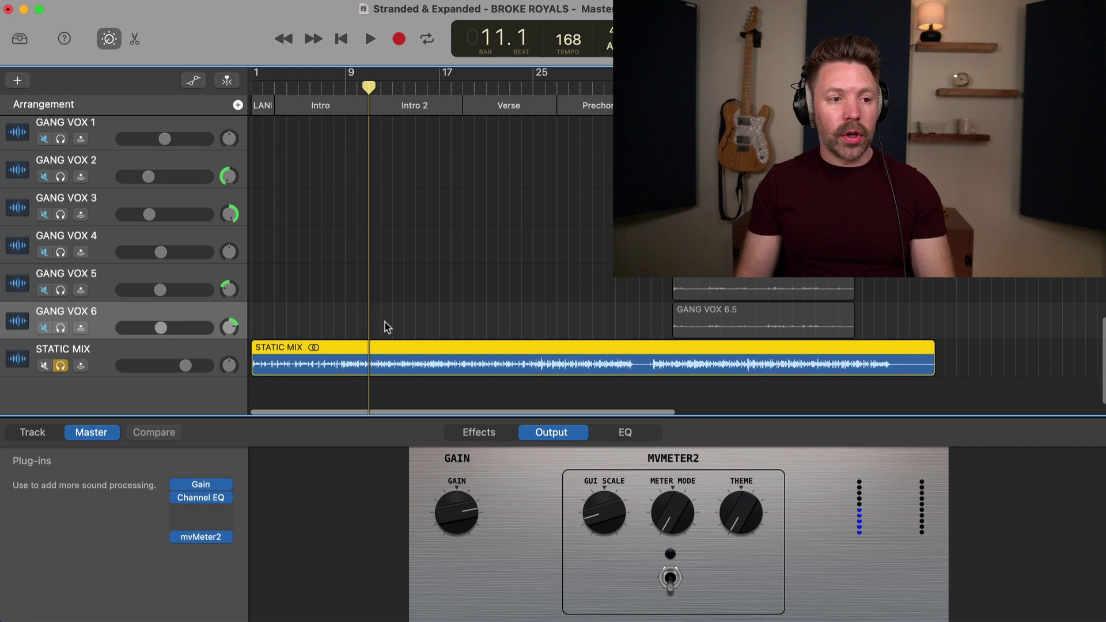
{"action": "key", "text": "space"}
Step: Compare the STATIC MIX bounce against the live mix using solo and mute, leaving it muted
{"action": "scroll", "coordinate": [338, 343], "scroll_direction": "up", "scroll_amount": 5}
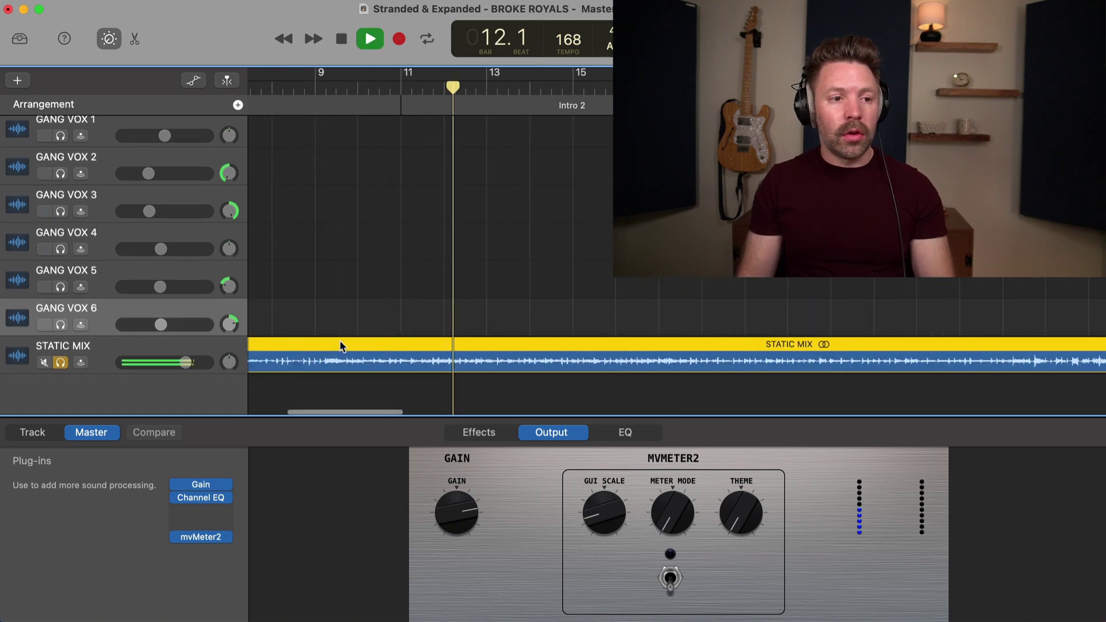
{"action": "left_click", "coordinate": [60, 362]}
{"action": "left_click", "coordinate": [44, 363]}
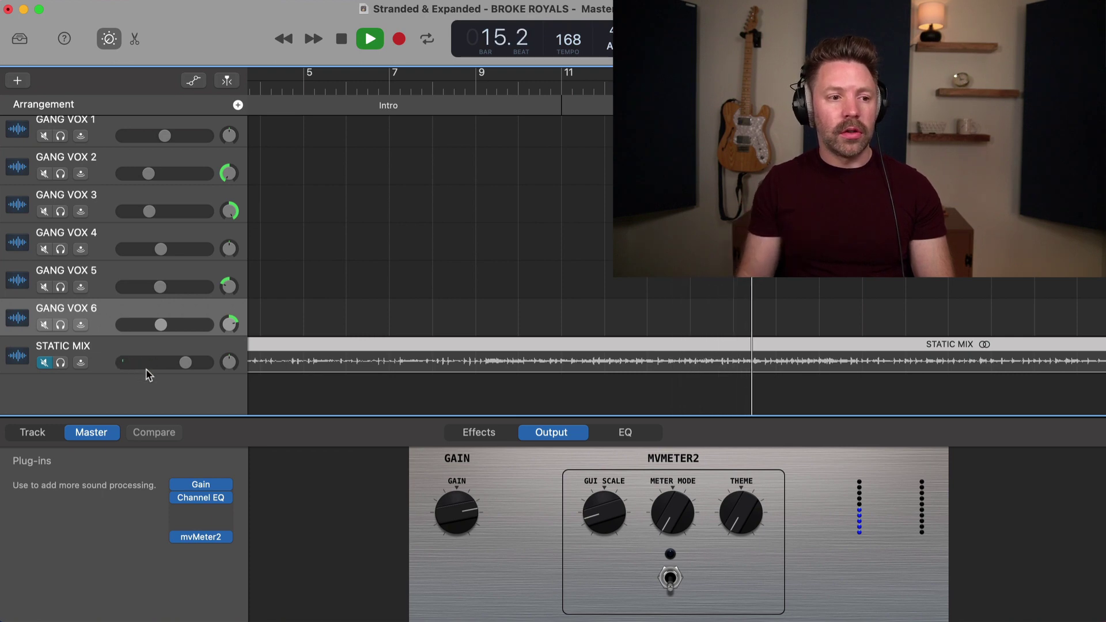
{"action": "key", "text": "space"}
{"action": "left_click", "coordinate": [60, 362]}
{"action": "key", "text": "space"}
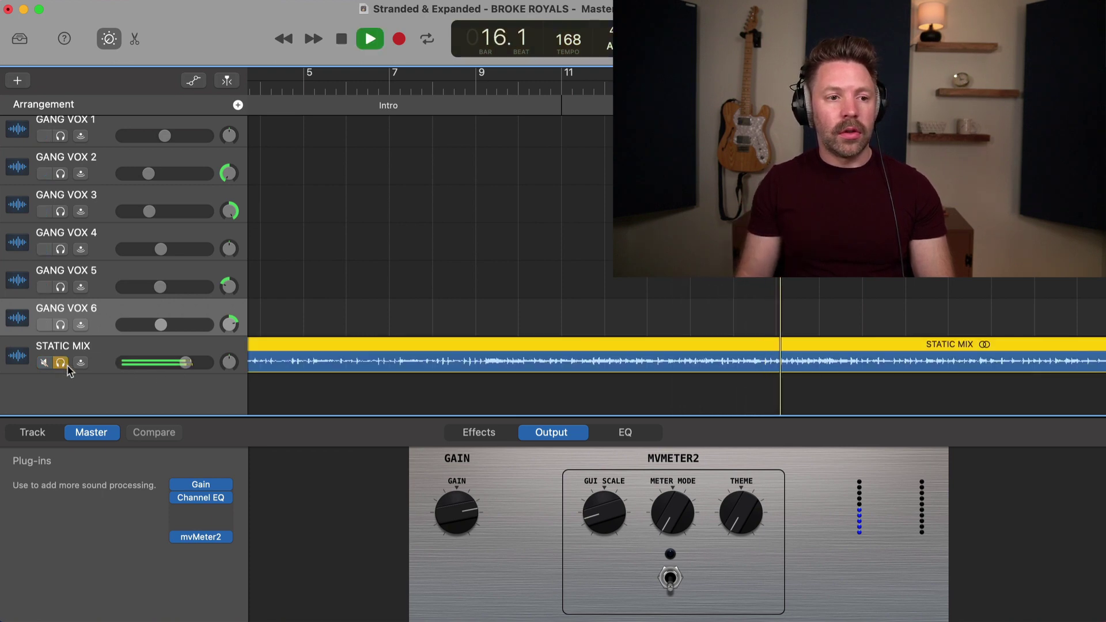
{"action": "key", "text": "space"}
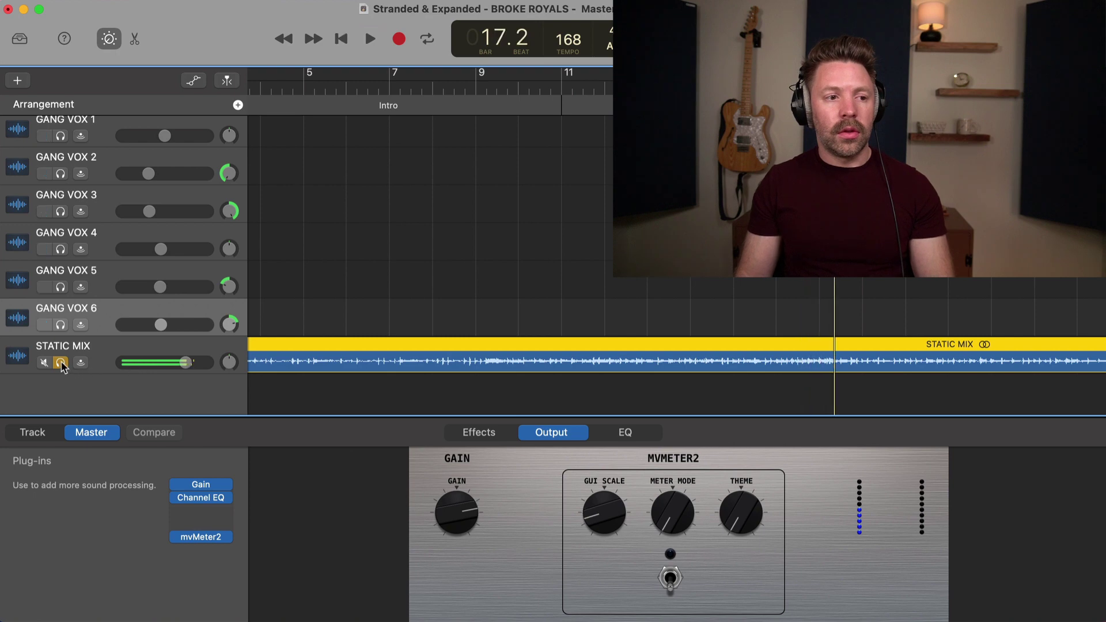
{"action": "scroll", "coordinate": [532, 273], "scroll_direction": "down", "scroll_amount": 3}
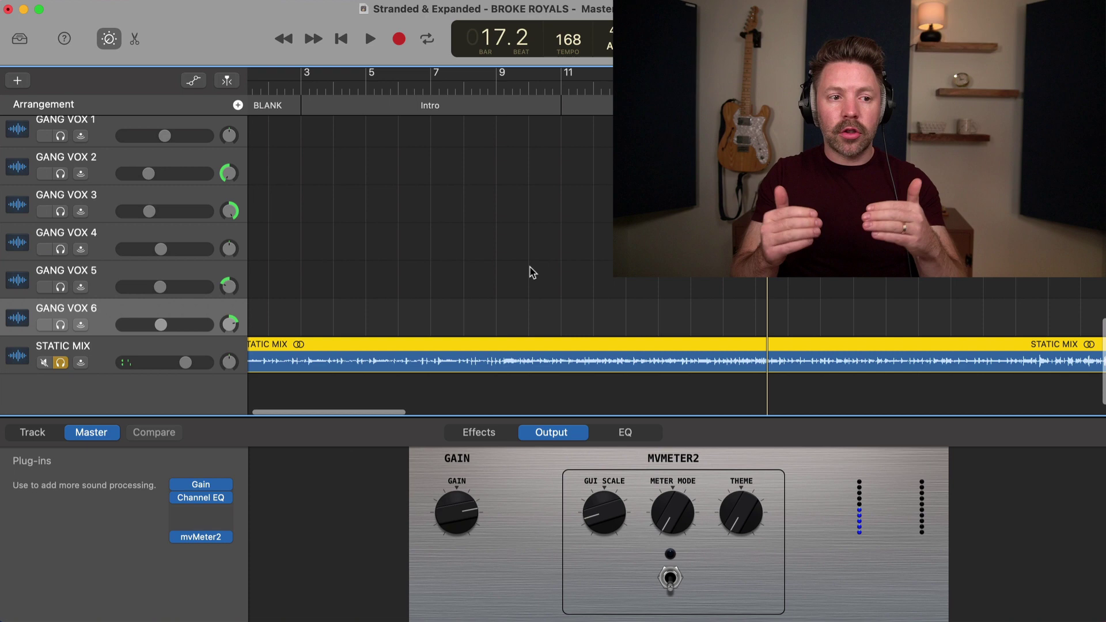
{"action": "left_click", "coordinate": [60, 364]}
{"action": "key", "text": "m"}
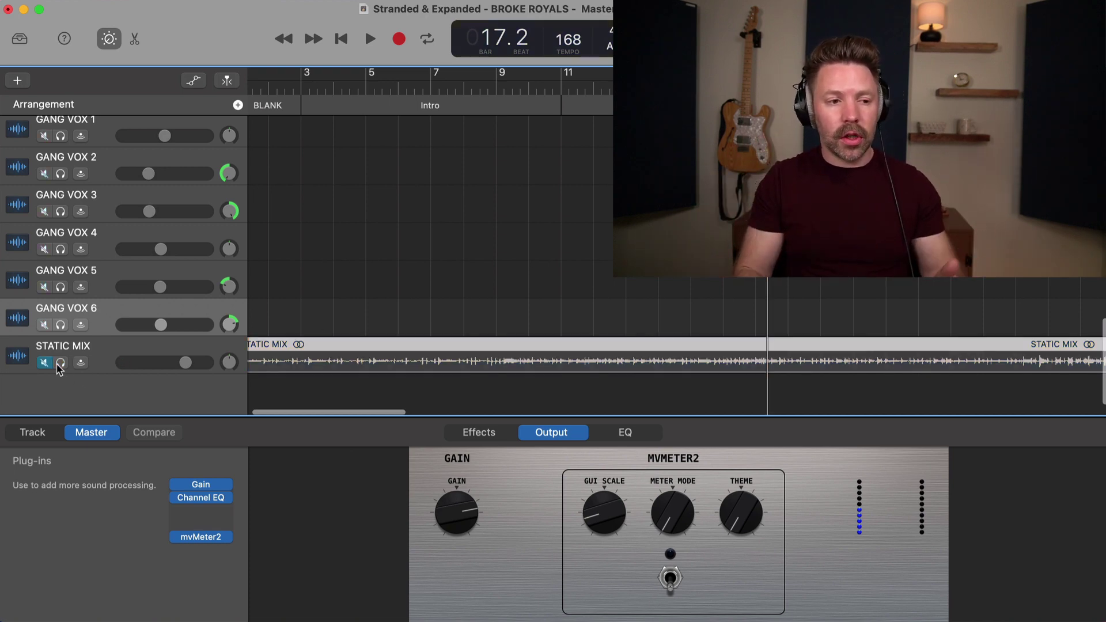
{"action": "scroll", "coordinate": [488, 241], "scroll_direction": "right", "scroll_amount": 1}
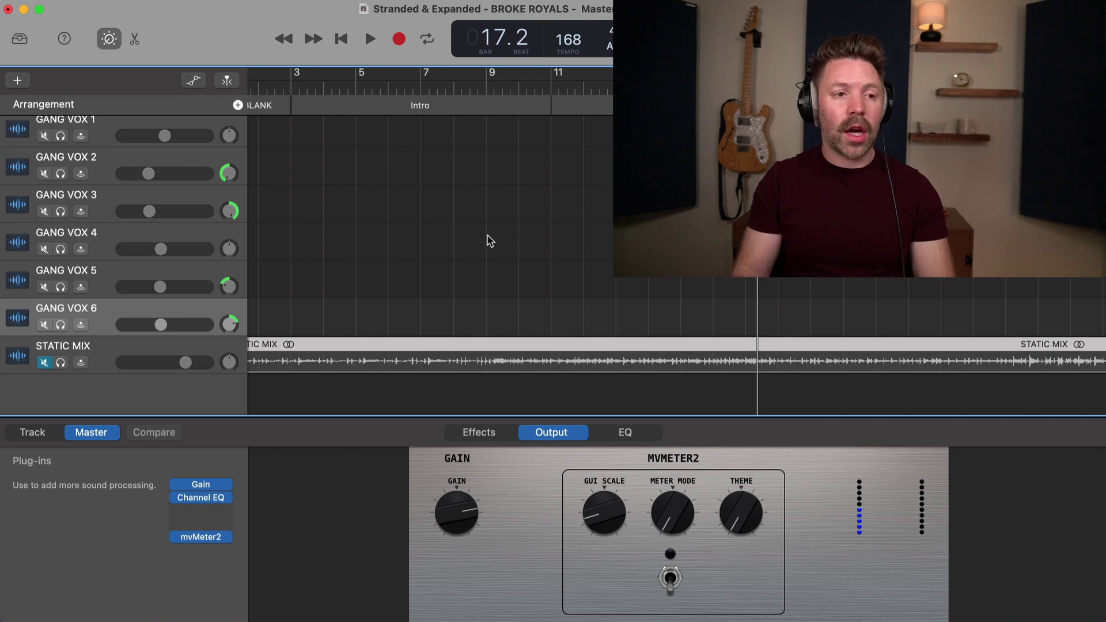
Step: Move the playhead to bar 11 and open the master Channel EQ editor, shifted left into view
{"action": "scroll", "coordinate": [489, 241], "scroll_direction": "up", "scroll_amount": 10}
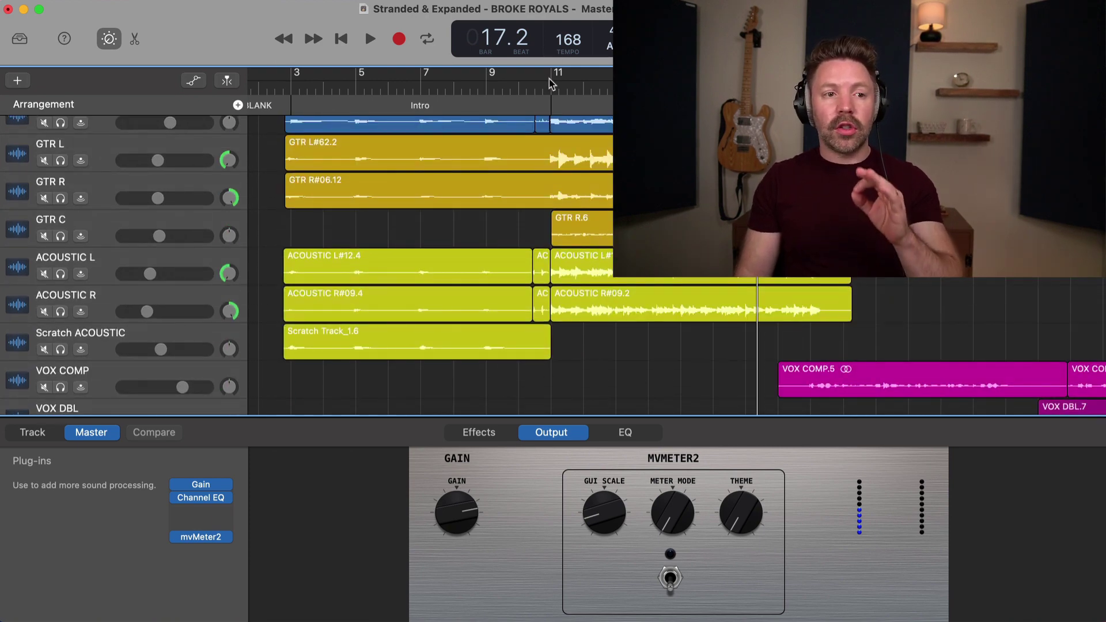
{"action": "left_click", "coordinate": [551, 84]}
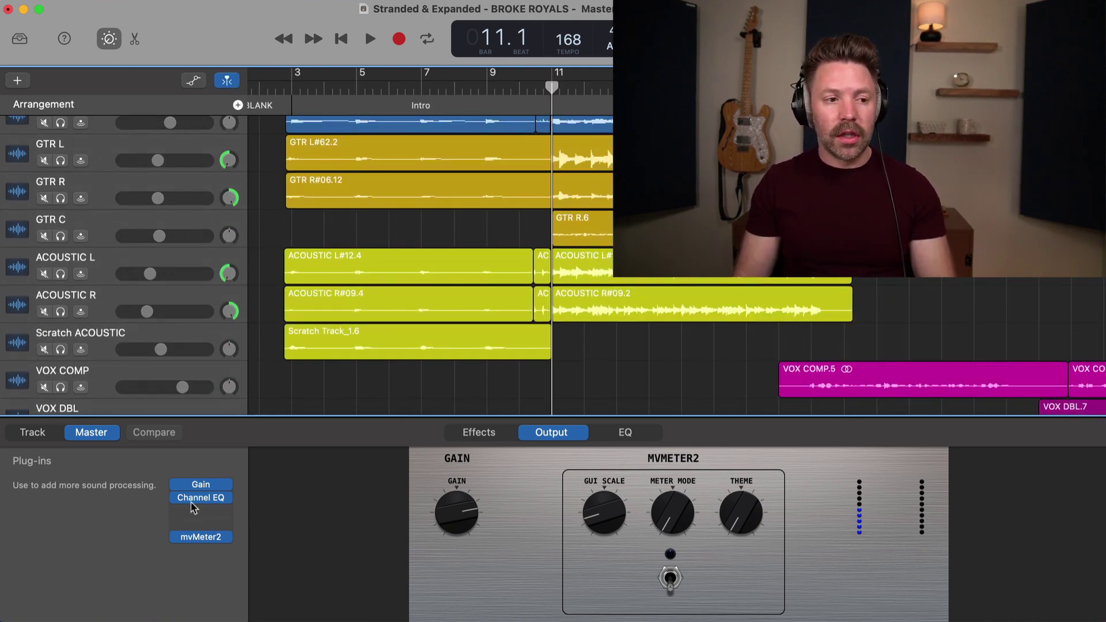
{"action": "scroll", "coordinate": [349, 412], "scroll_direction": "right", "scroll_amount": 3}
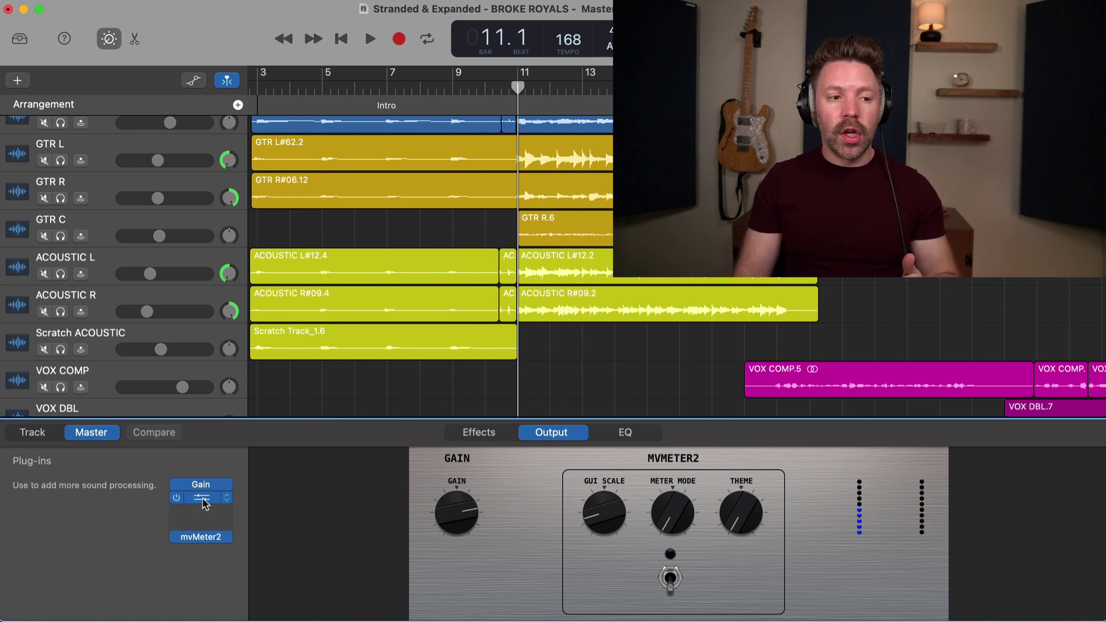
{"action": "left_click", "coordinate": [227, 496]}
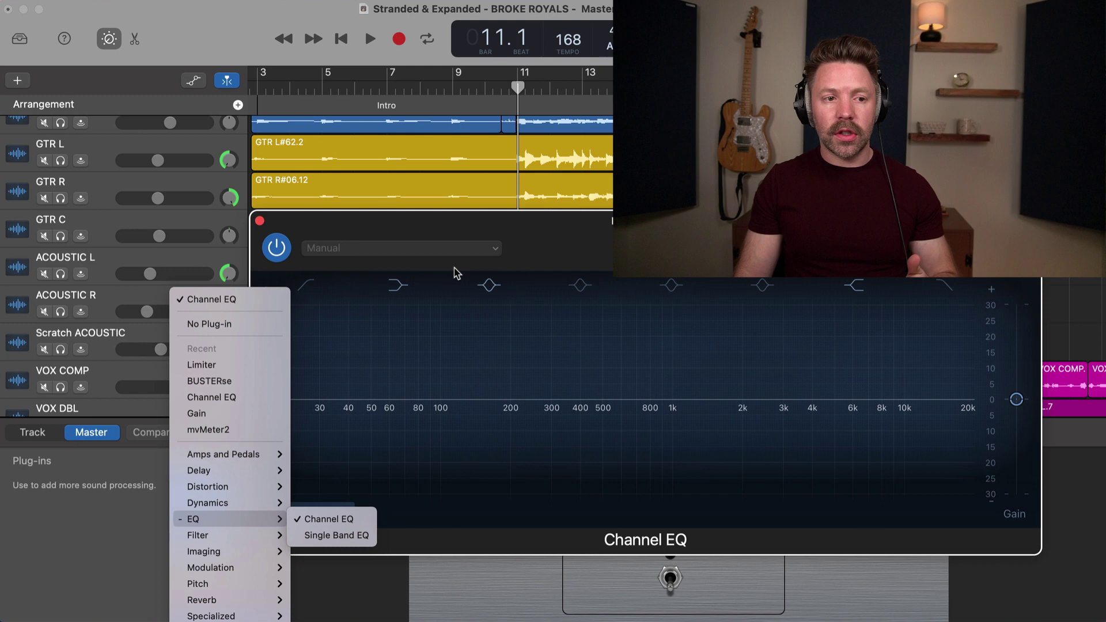
{"action": "left_click", "coordinate": [505, 239]}
{"action": "left_click_drag", "start_coordinate": [593, 239], "coordinate": [487, 239]}
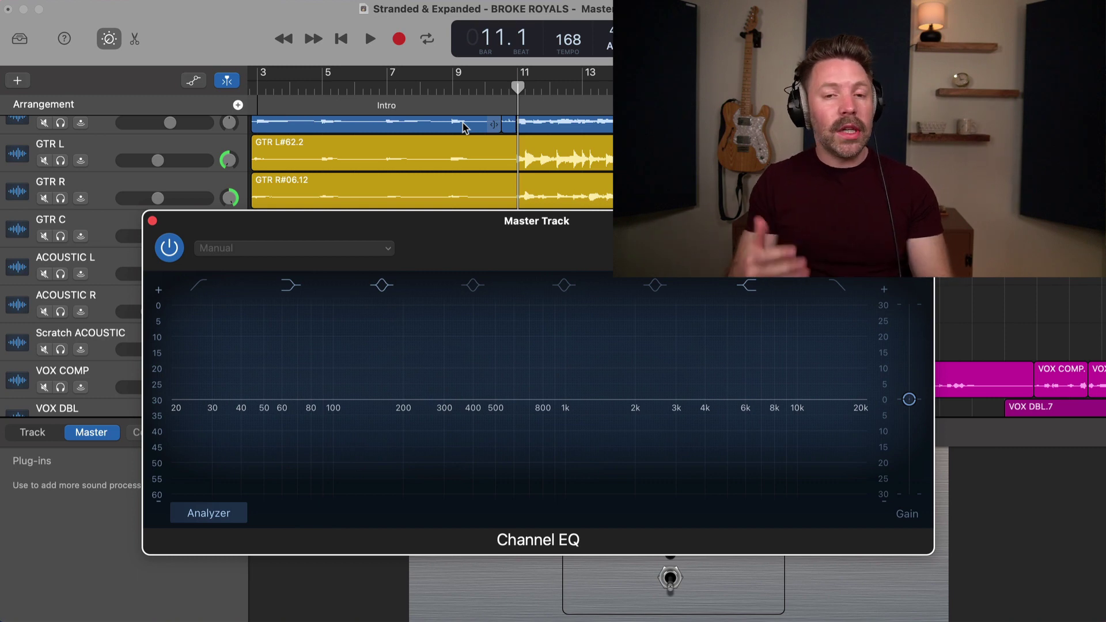
{"action": "key", "text": "space"}
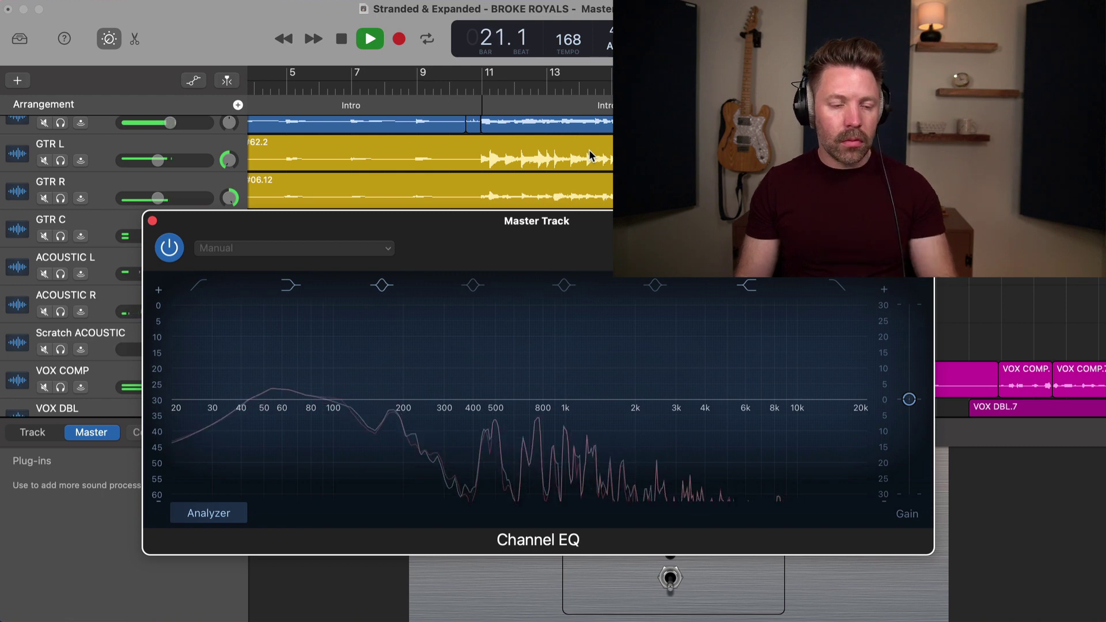
{"action": "scroll", "coordinate": [577, 155], "scroll_direction": "down", "scroll_amount": 2}
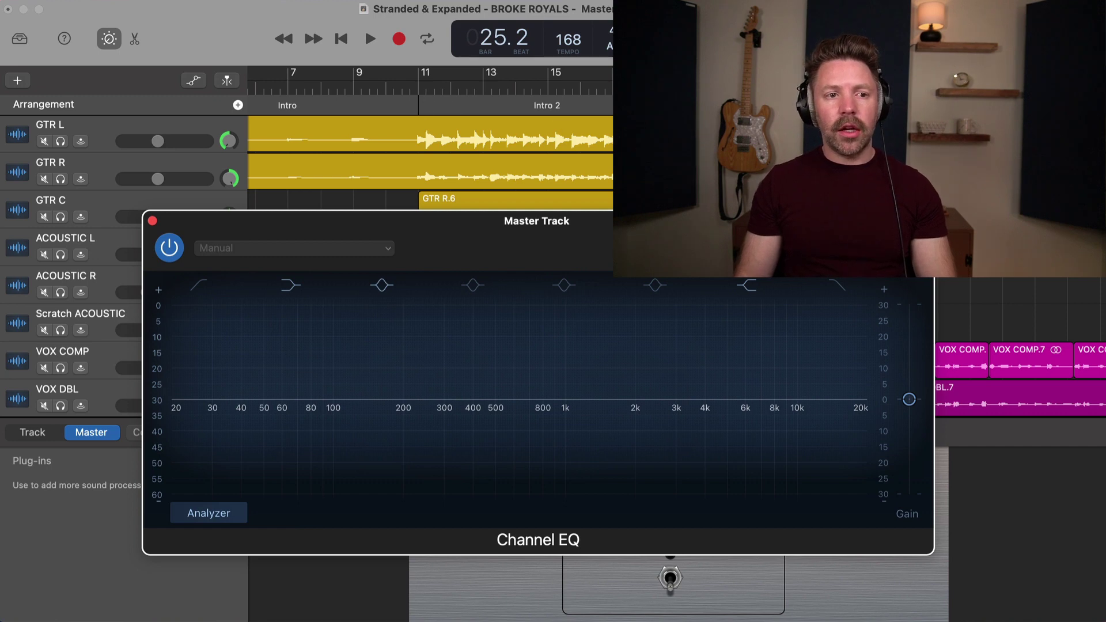
Step: During playback, set the EQ low shelf to 102 Hz at +2.1 dB and A/B the band
{"action": "key", "text": "space"}
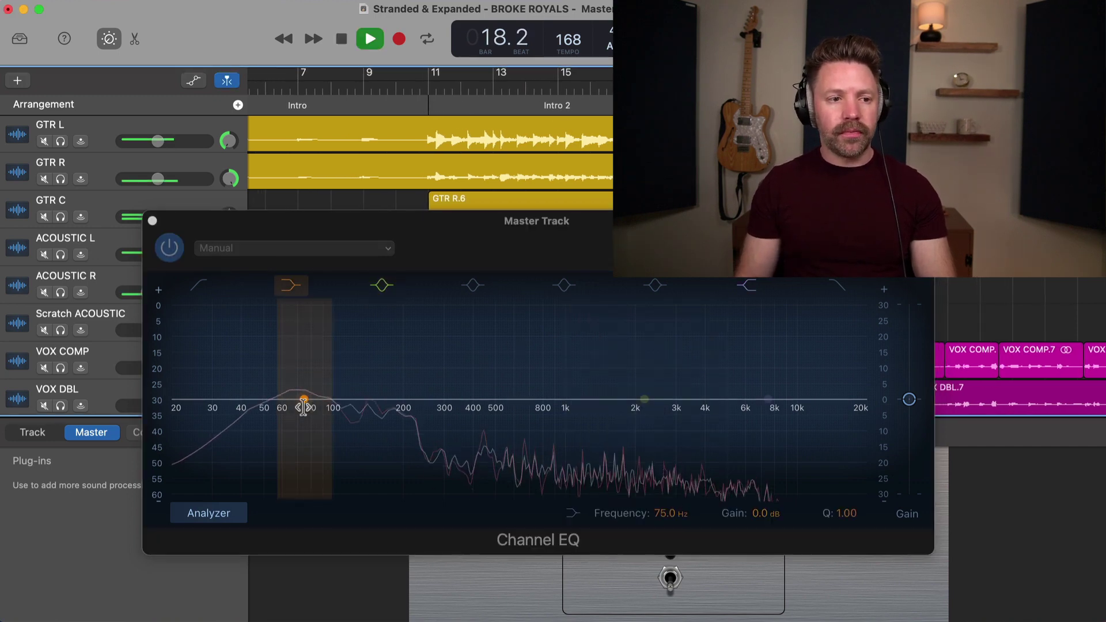
{"action": "left_click_drag", "start_coordinate": [306, 403], "coordinate": [335, 397]}
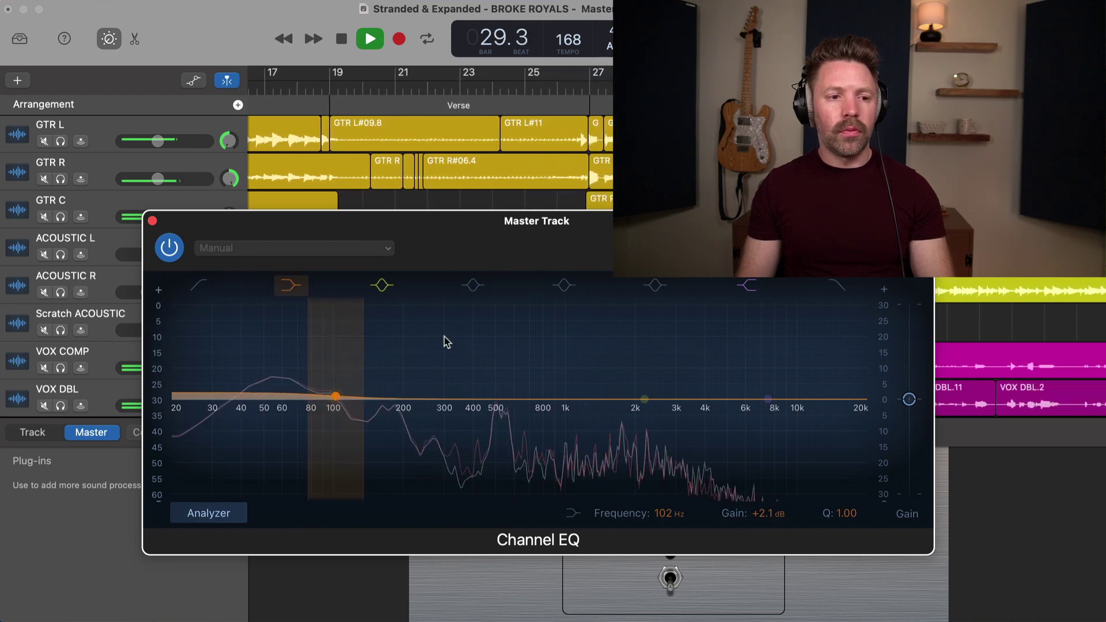
{"action": "left_click", "coordinate": [289, 288]}
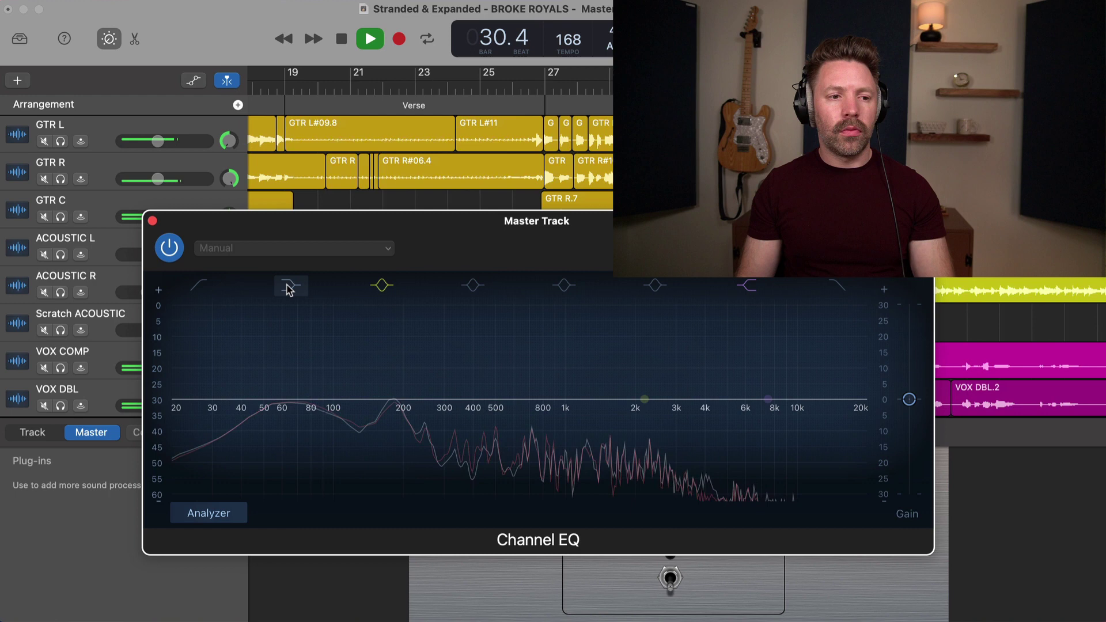
{"action": "left_click", "coordinate": [289, 287]}
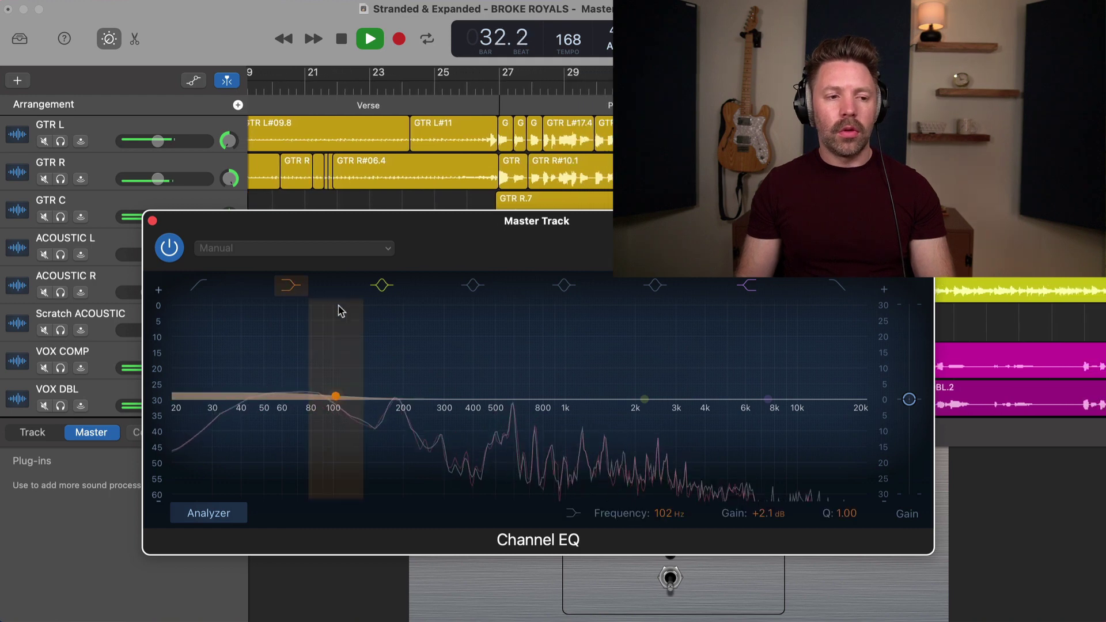
{"action": "key", "text": "space"}
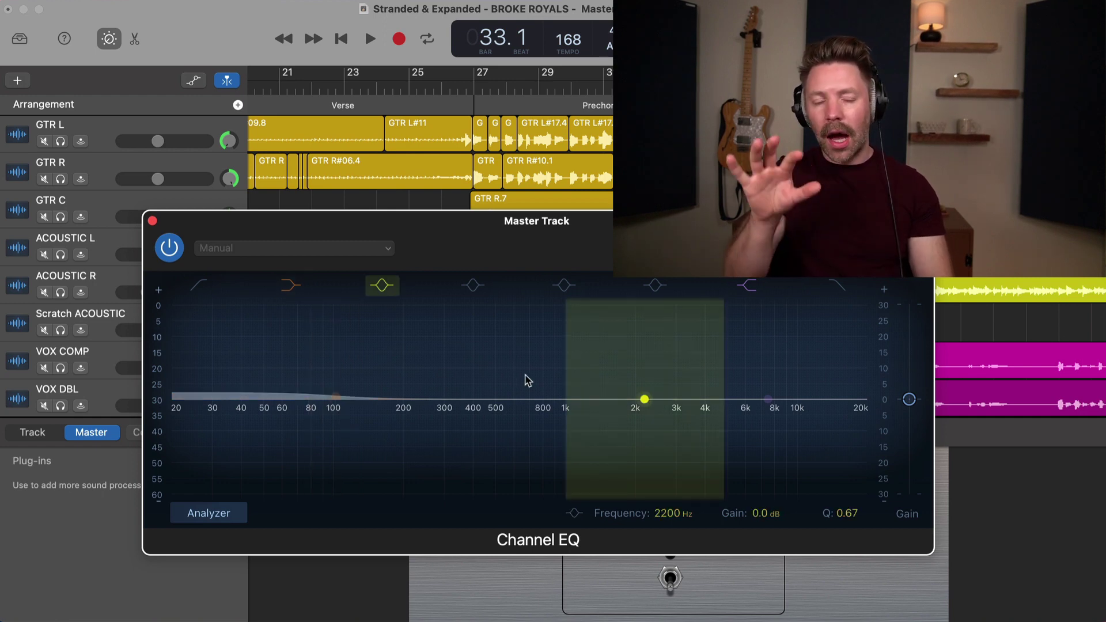
Step: Experiment with the high shelf during playback, lowering its frequency and trying stronger and gentler boosts
{"action": "key", "text": "space"}
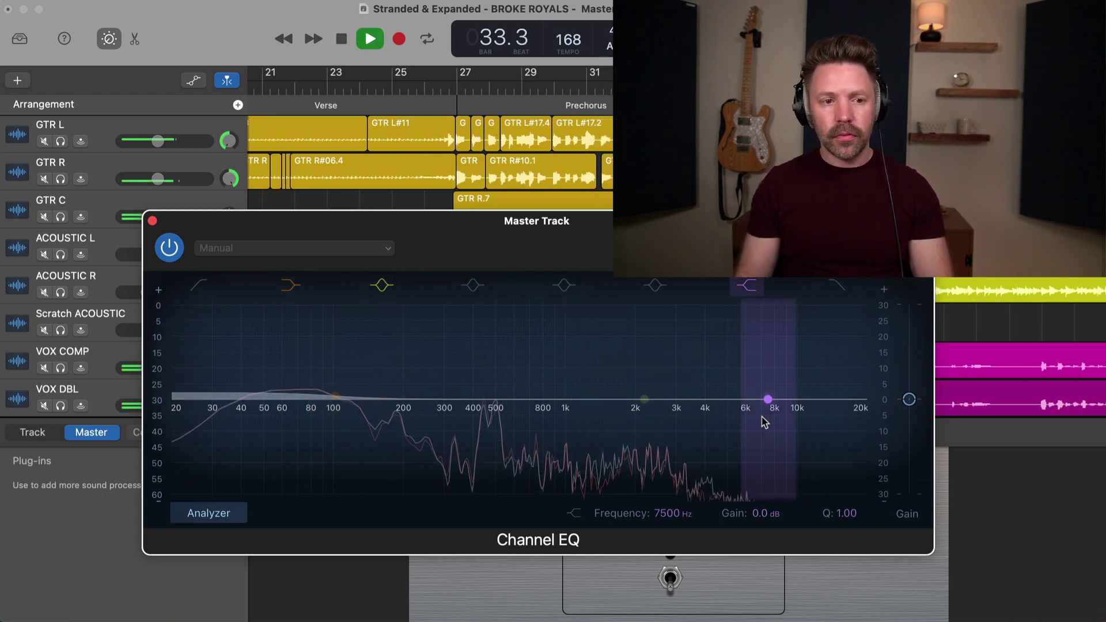
{"action": "left_click_drag", "start_coordinate": [767, 399], "coordinate": [700, 391]}
{"action": "key", "text": "space"}
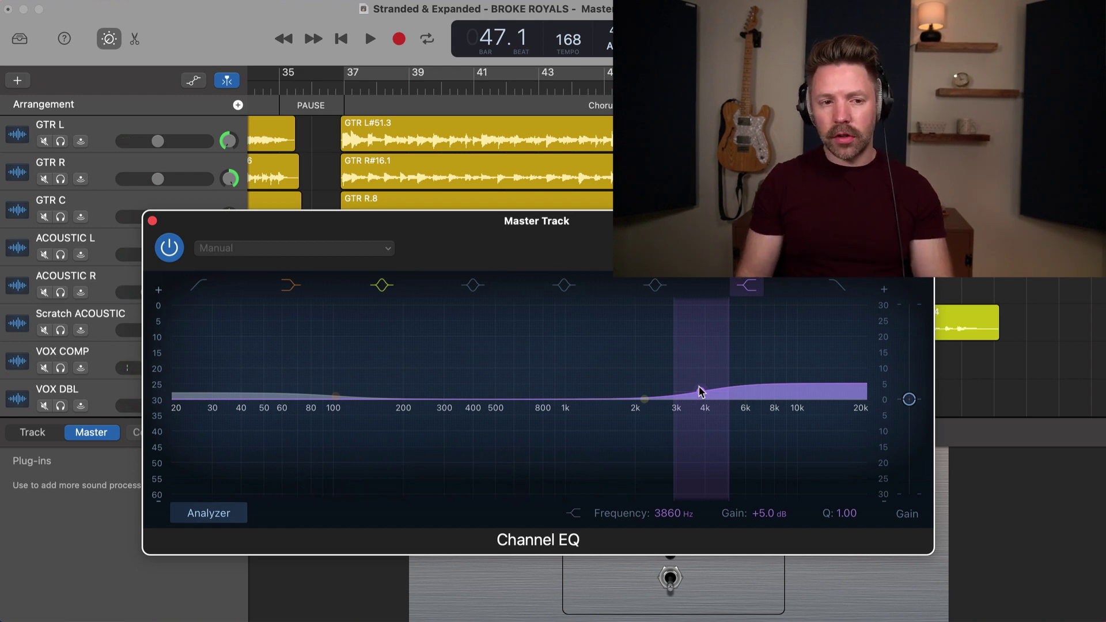
{"action": "mouse_move", "coordinate": [699, 392]}
{"action": "left_mouse_down"}
{"action": "mouse_move", "coordinate": [622, 388]}
{"action": "mouse_move", "coordinate": [625, 378]}
{"action": "mouse_move", "coordinate": [684, 394]}
{"action": "mouse_move", "coordinate": [685, 379]}
{"action": "left_mouse_up"}
{"action": "key", "text": "space"}
{"action": "key", "text": "space"}
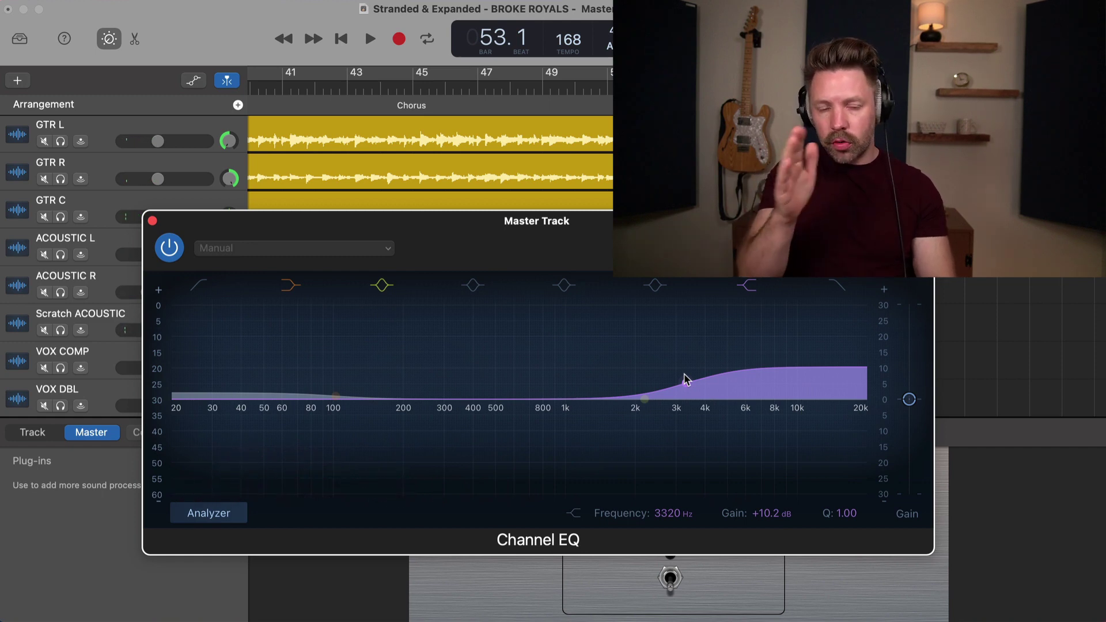
{"action": "key", "text": "space"}
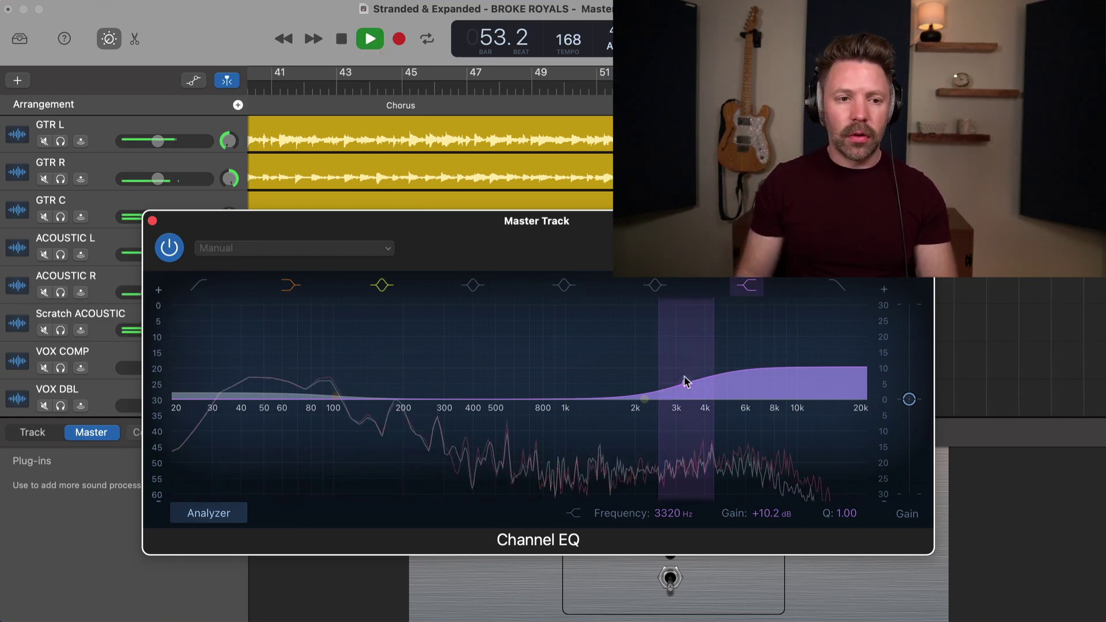
{"action": "left_click_drag", "start_coordinate": [685, 382], "coordinate": [682, 413]}
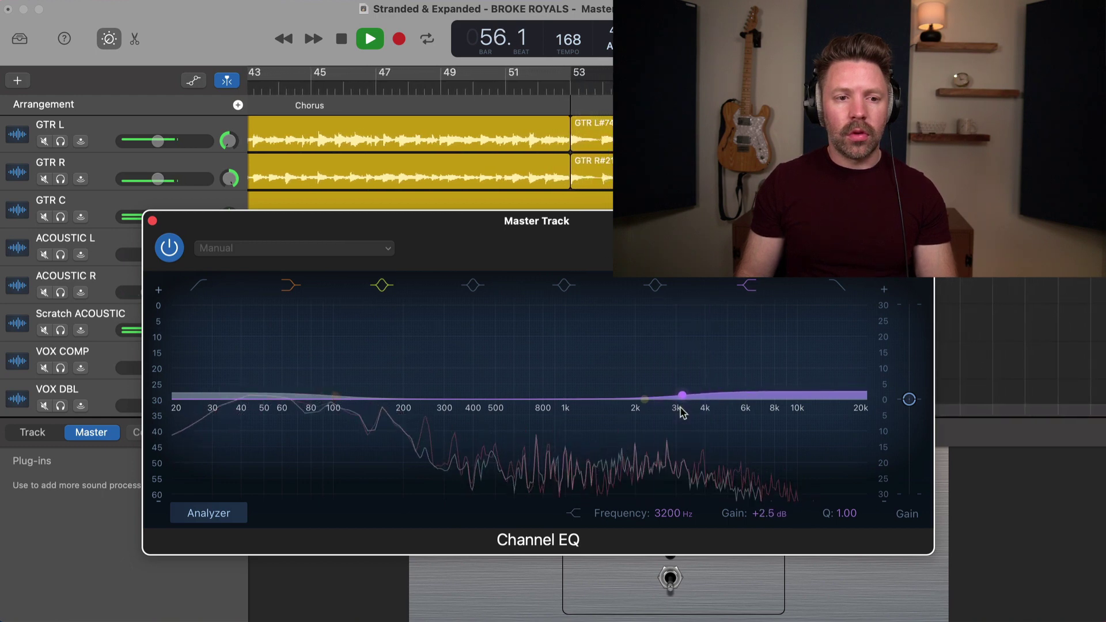
{"action": "scroll", "coordinate": [567, 173], "scroll_direction": "left", "scroll_amount": 10}
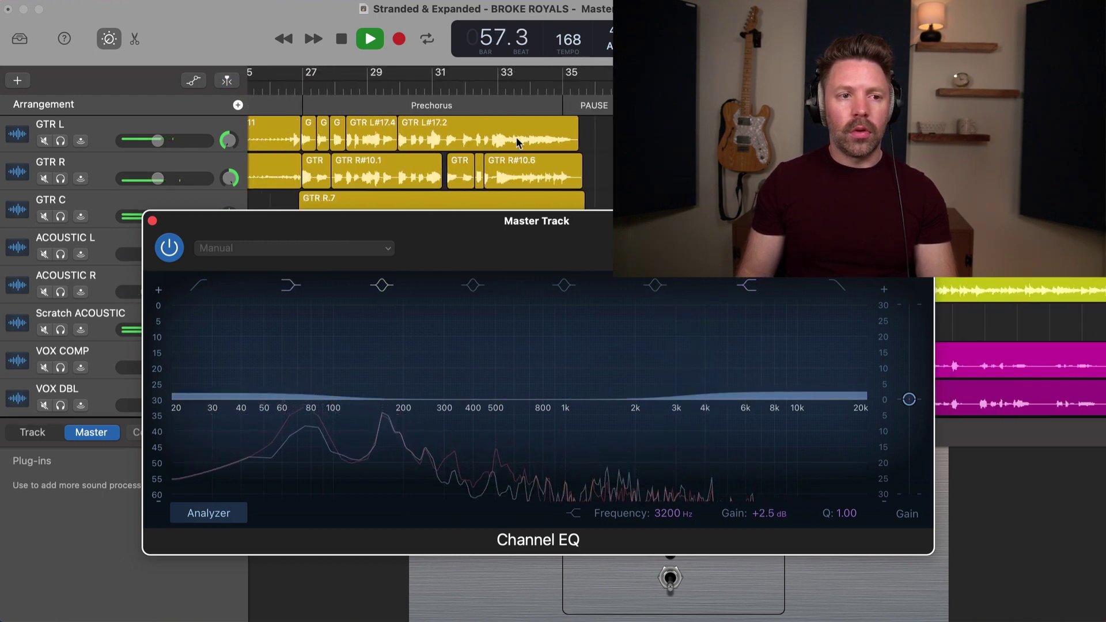
{"action": "key", "text": "space"}
Step: Play from bar 23 in the verse and fine-tune the high shelf to 3180 Hz, +2.9 dB
{"action": "scroll", "coordinate": [366, 80], "scroll_direction": "left", "scroll_amount": 4}
{"action": "left_click", "coordinate": [537, 86]}
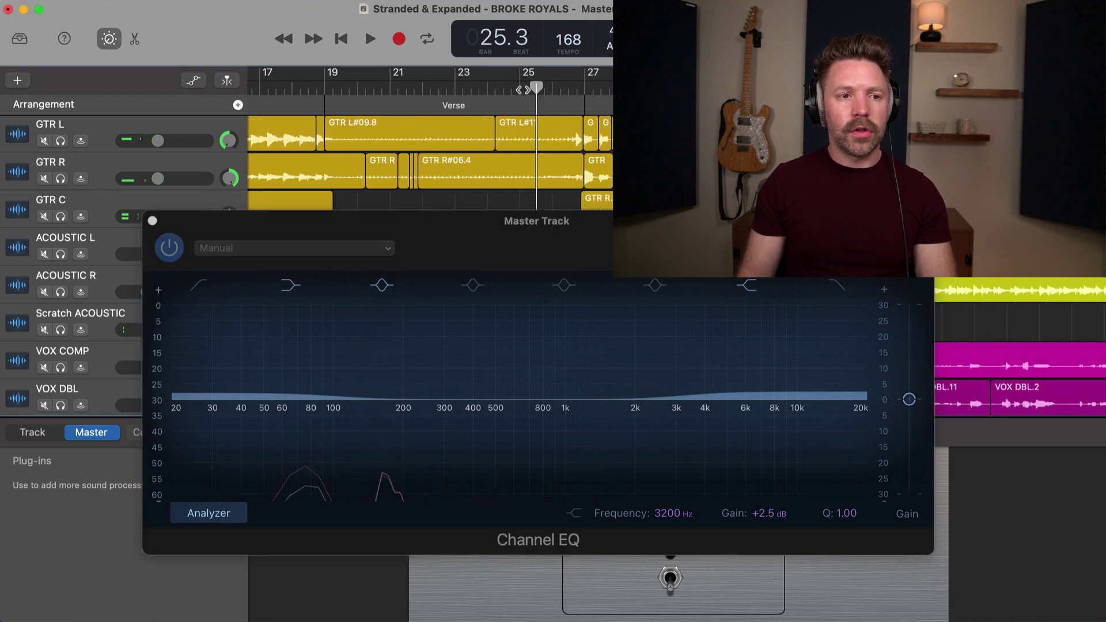
{"action": "left_click", "coordinate": [458, 89]}
{"action": "key", "text": "space"}
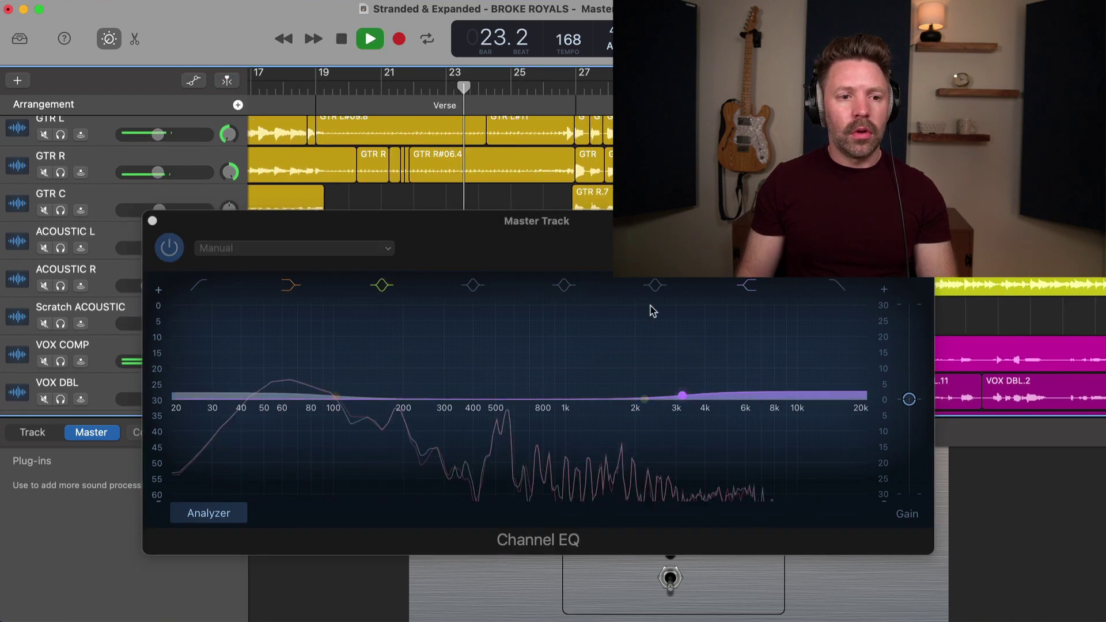
{"action": "left_click_drag", "start_coordinate": [682, 397], "coordinate": [684, 398]}
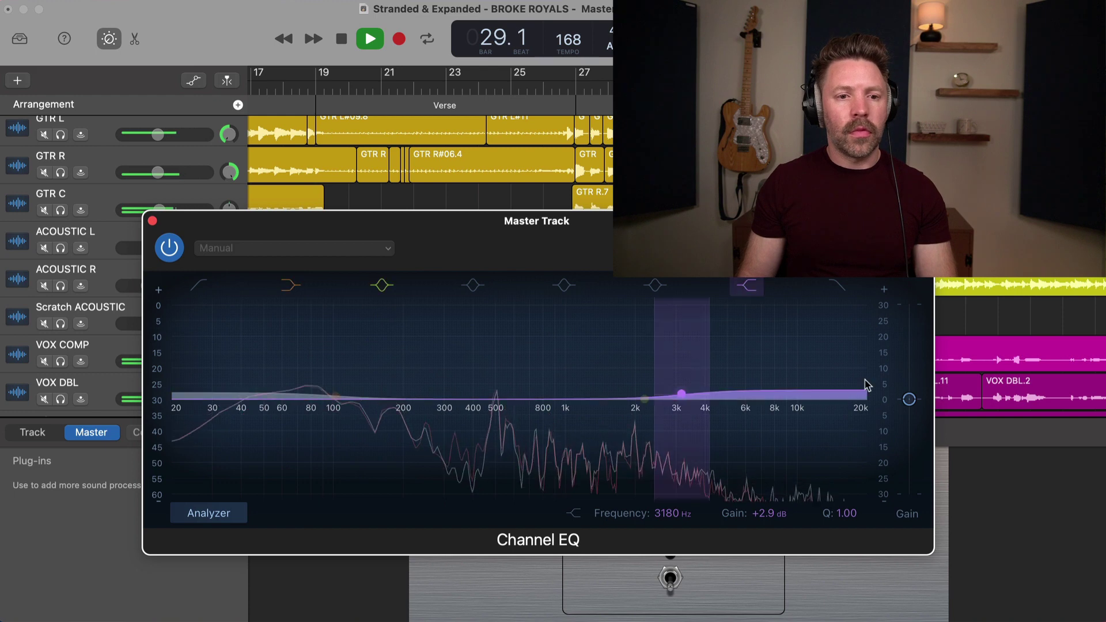
{"action": "key", "text": "space"}
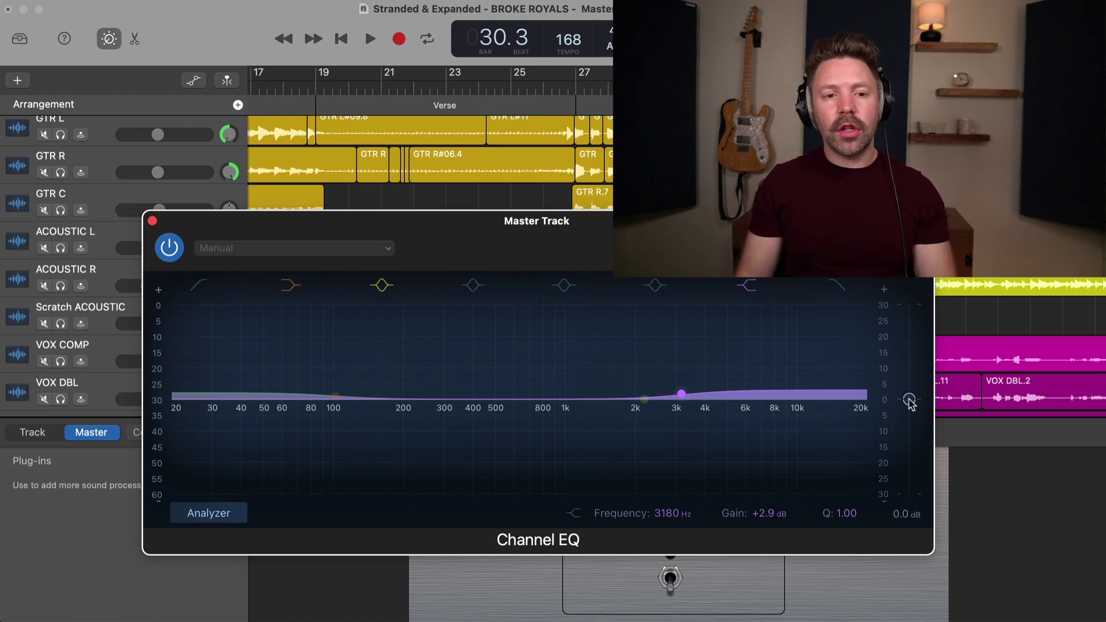
Step: Set the Channel EQ output Gain knob to -0.7 dB
{"action": "left_click_drag", "start_coordinate": [909, 402], "coordinate": [910, 410]}
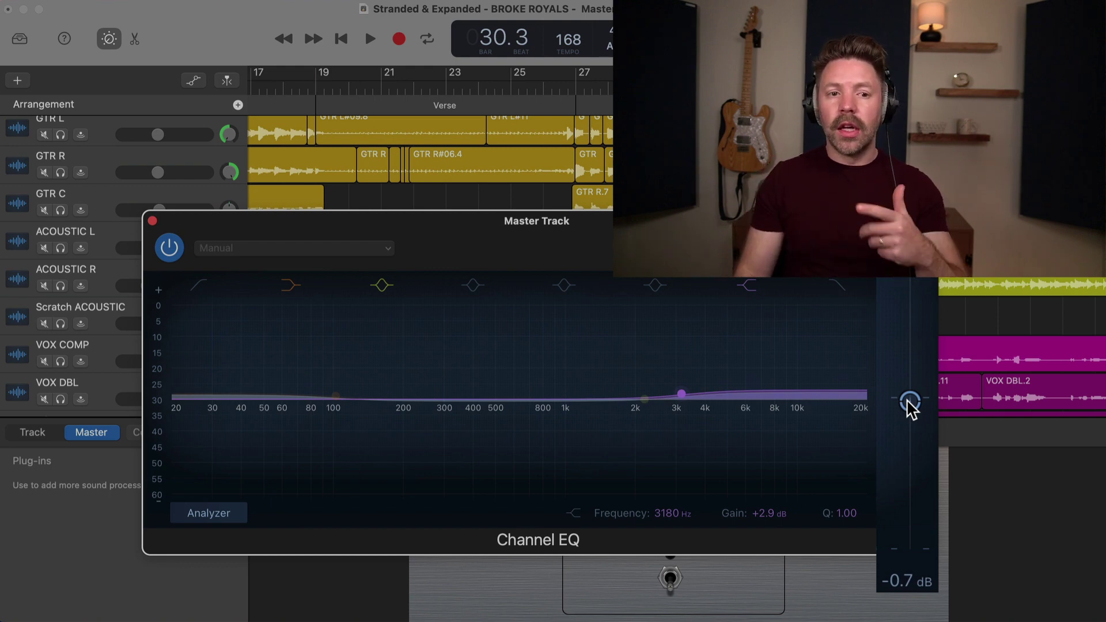
{"action": "left_click_drag", "start_coordinate": [911, 408], "coordinate": [910, 405]}
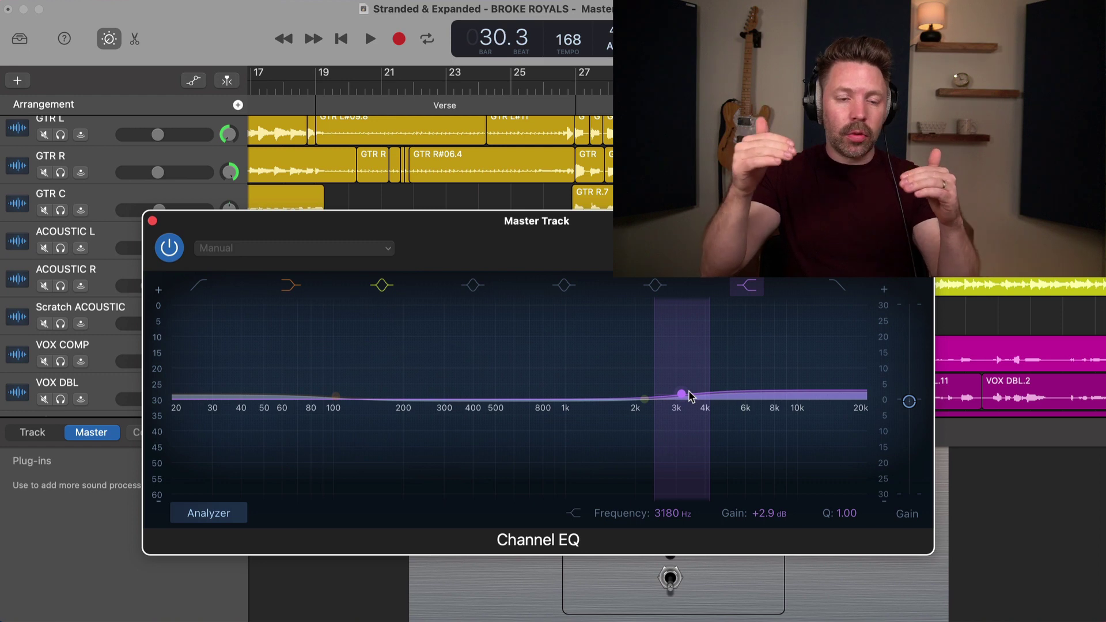
{"action": "mouse_move", "coordinate": [907, 398]}
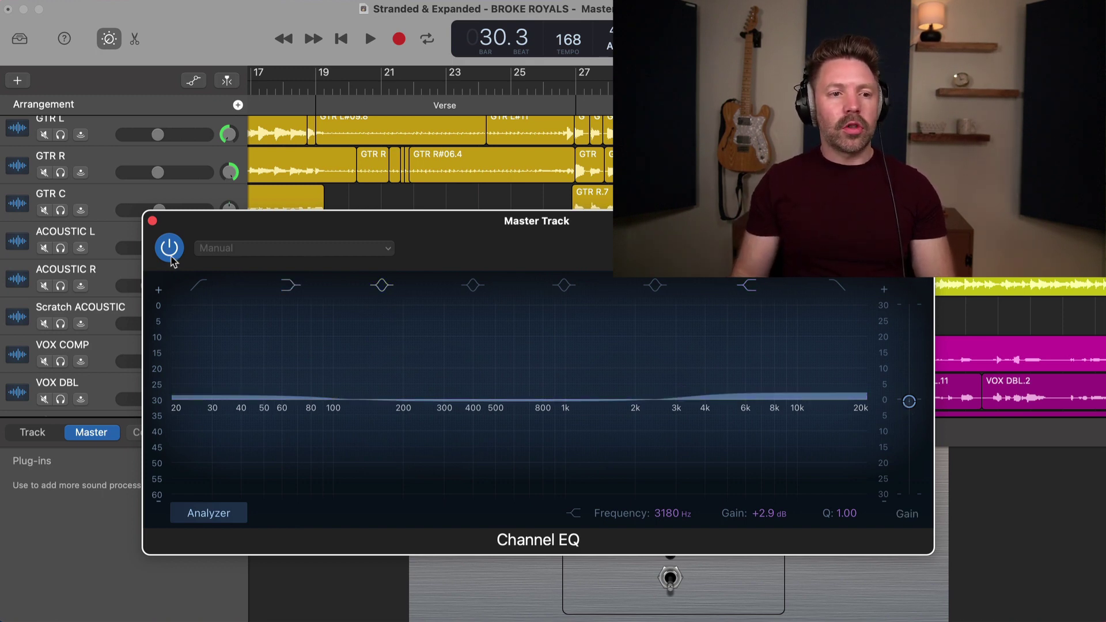
Step: Play the mix while repeatedly bypassing and re-enabling the Channel EQ to compare
{"action": "key", "text": "space"}
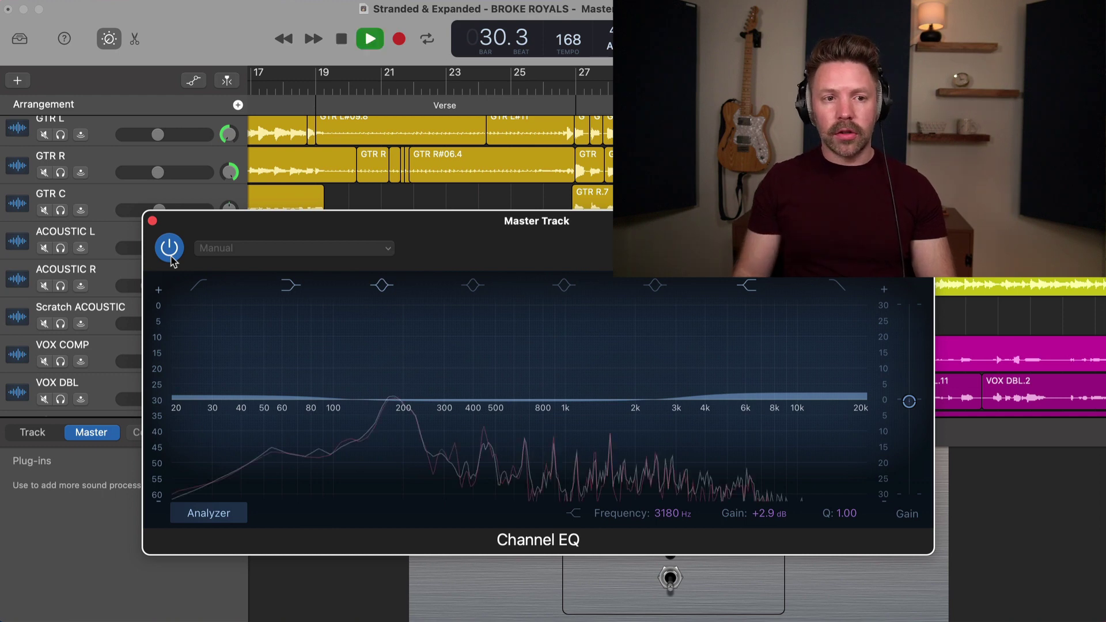
{"action": "left_click", "coordinate": [169, 251]}
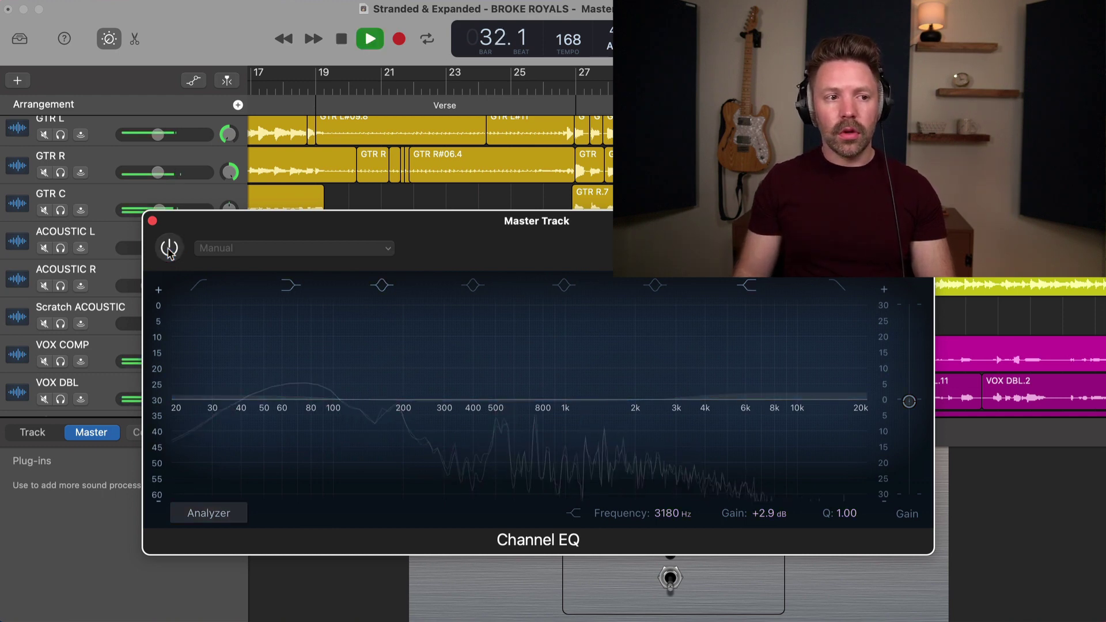
{"action": "left_click", "coordinate": [170, 251]}
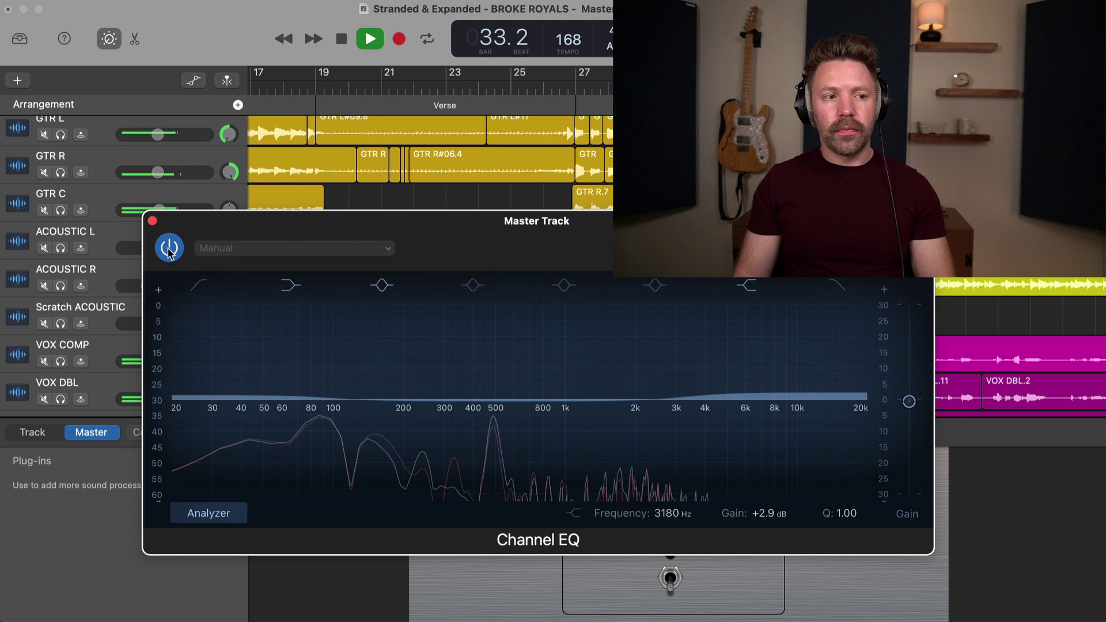
{"action": "key", "text": "space"}
{"action": "mouse_move", "coordinate": [909, 402]}
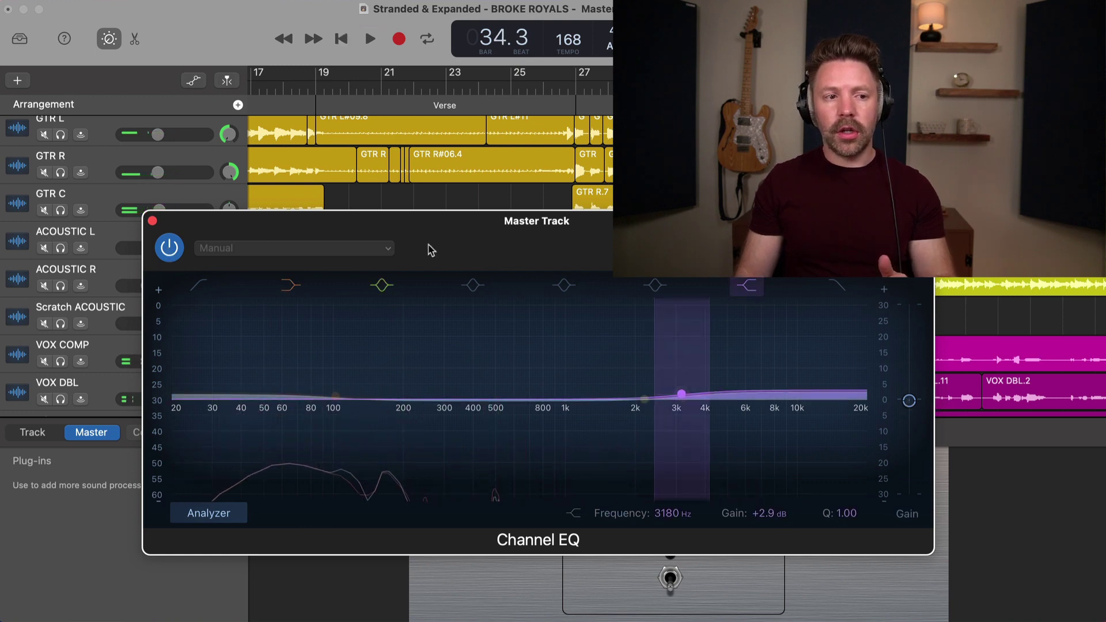
{"action": "key", "text": "space"}
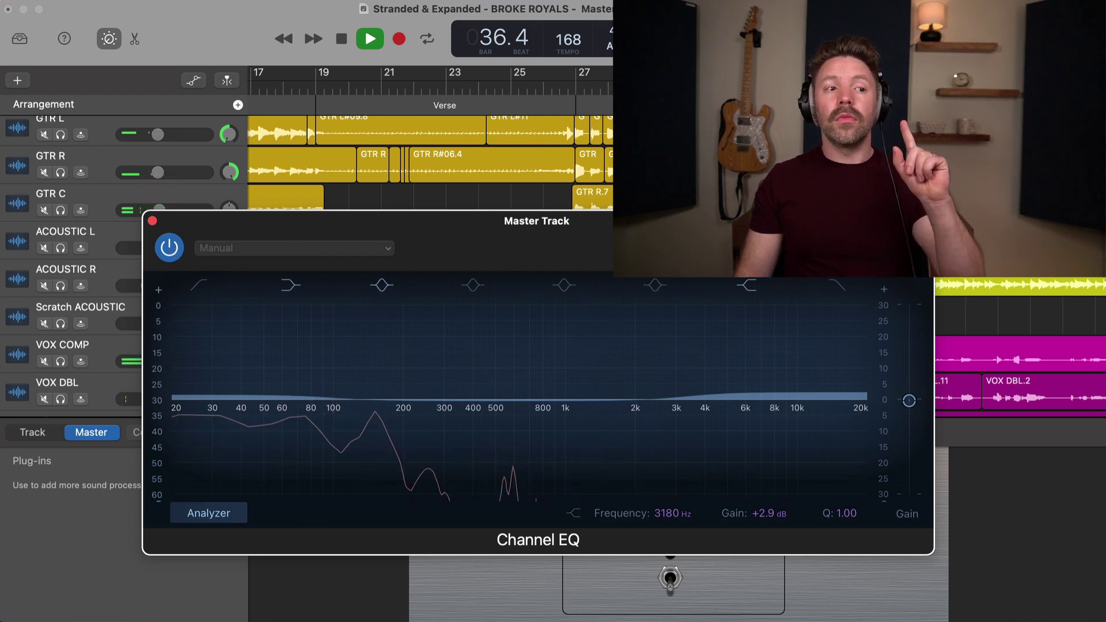
{"action": "left_click", "coordinate": [169, 248]}
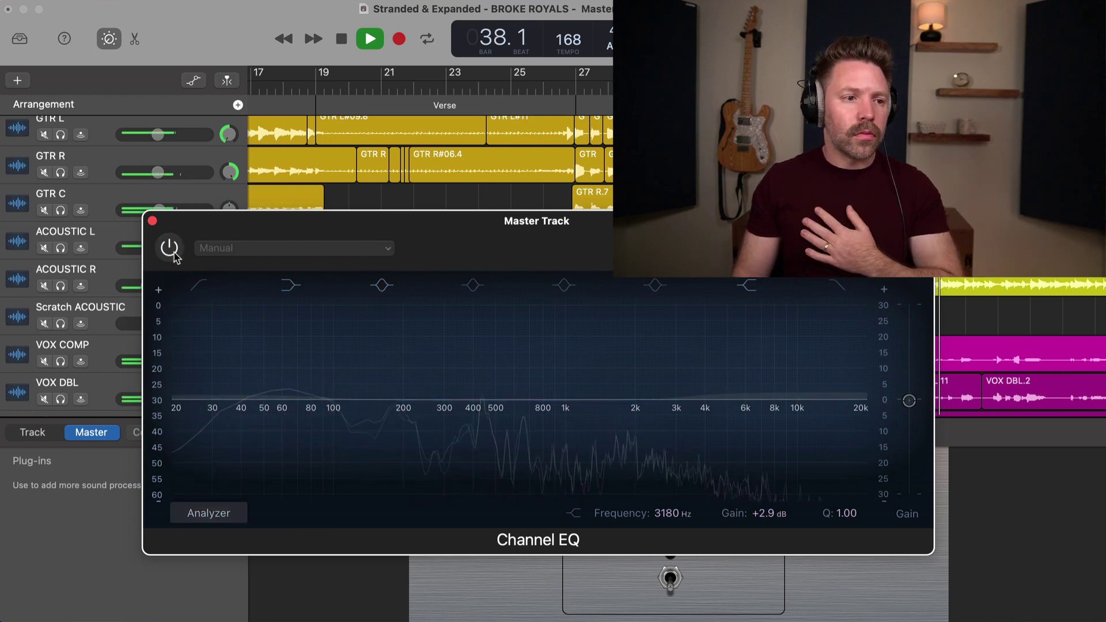
{"action": "left_click", "coordinate": [169, 247]}
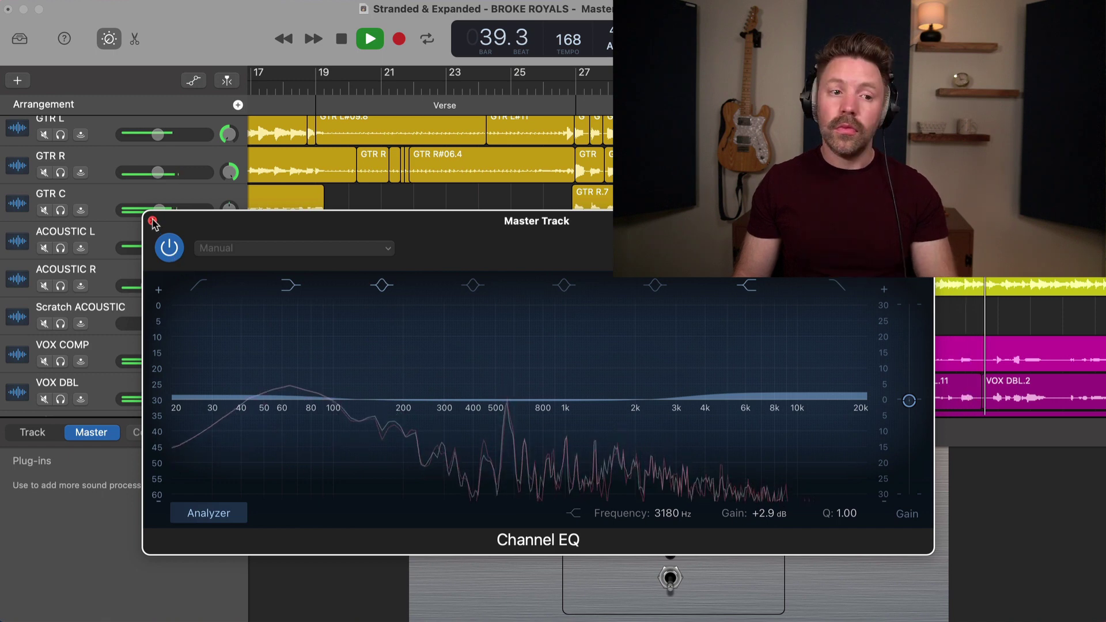
{"action": "left_click", "coordinate": [169, 248]}
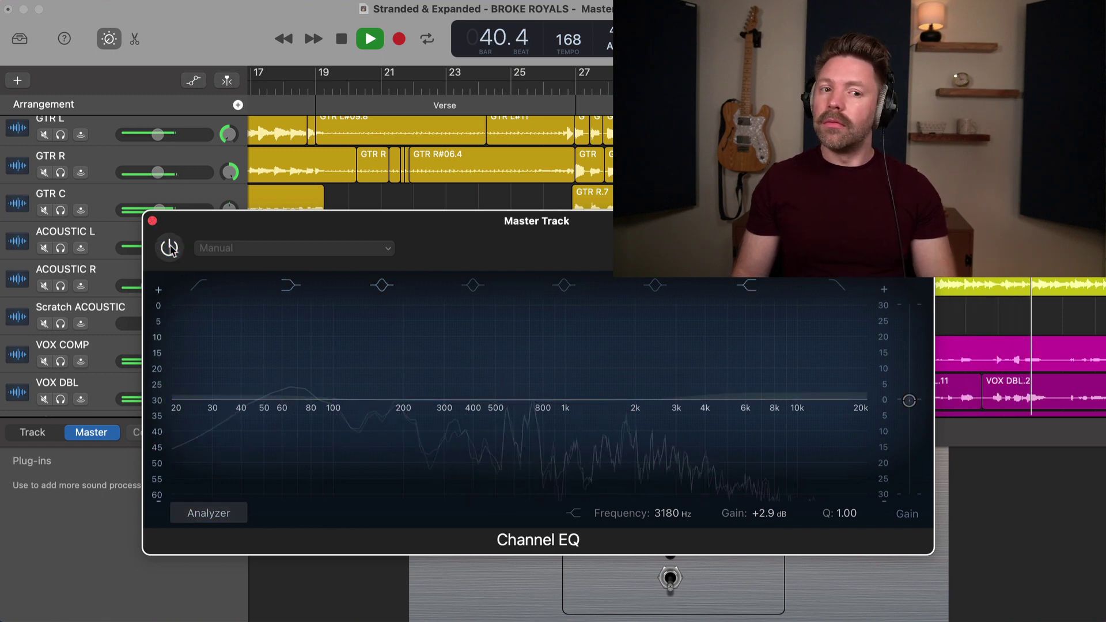
{"action": "left_click", "coordinate": [169, 248]}
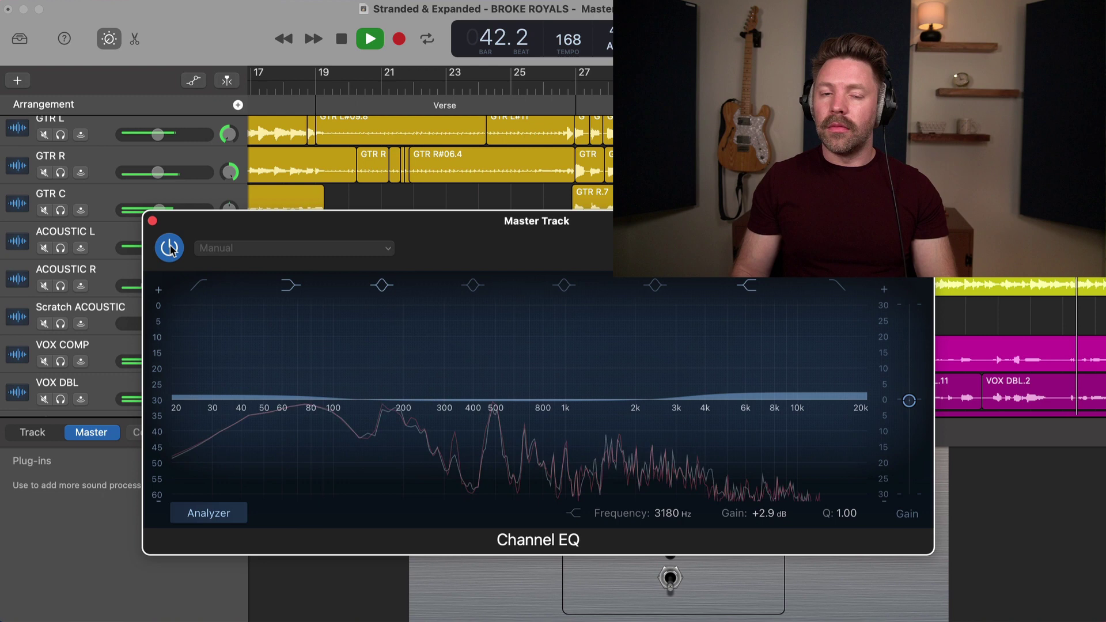
{"action": "key", "text": "space"}
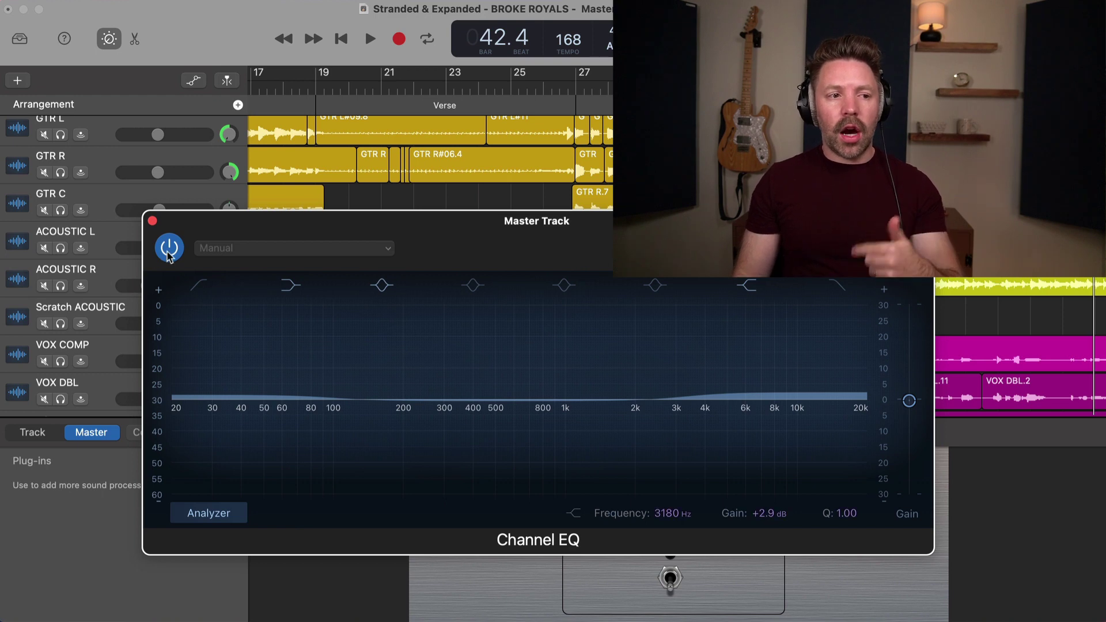
Step: Run one more EQ on/off comparison, leave the Channel EQ enabled, and close its window
{"action": "left_click", "coordinate": [168, 249]}
{"action": "key", "text": "space"}
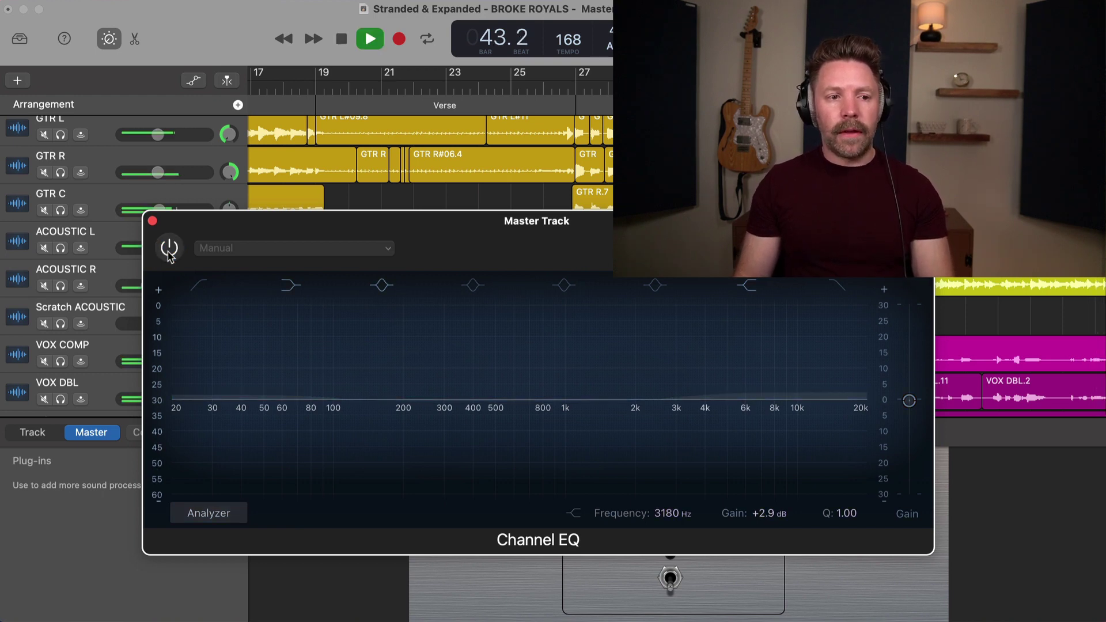
{"action": "left_click", "coordinate": [169, 249]}
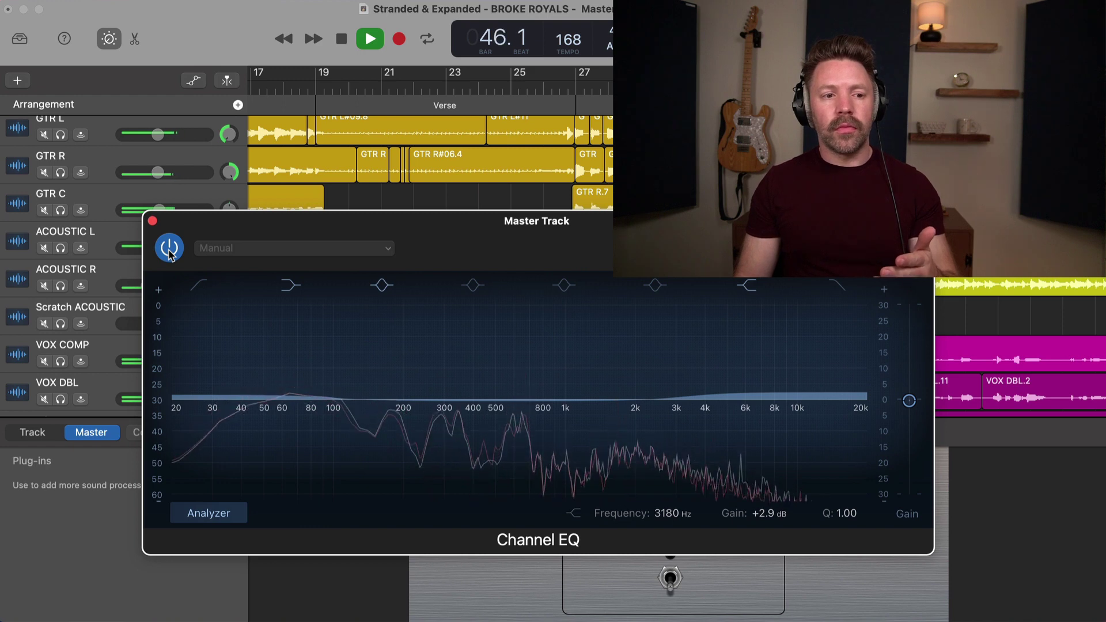
{"action": "left_click", "coordinate": [169, 249]}
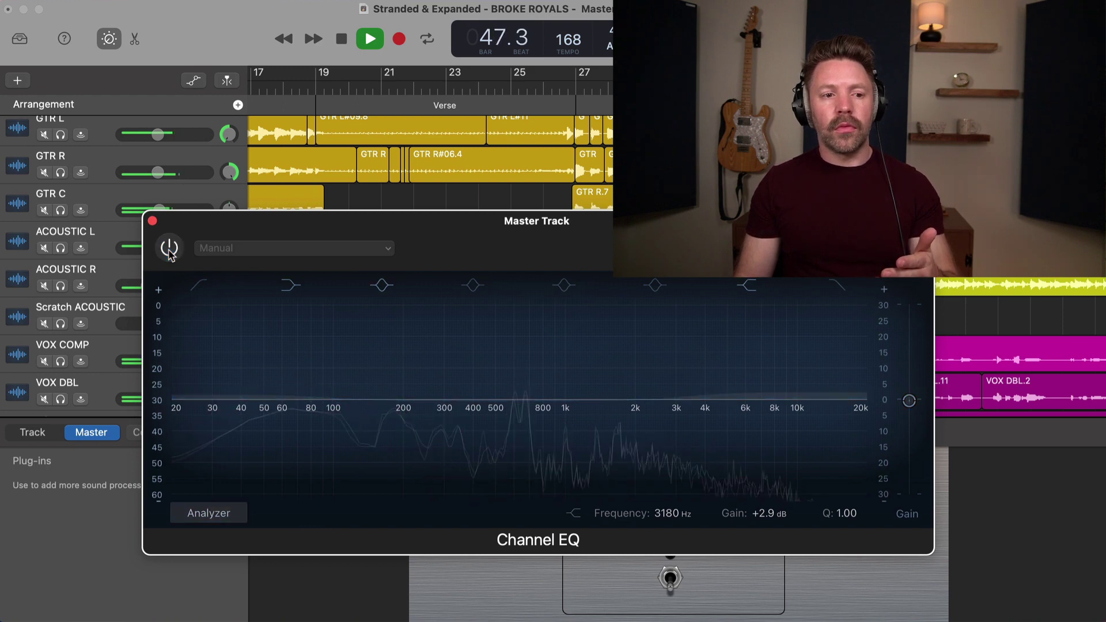
{"action": "left_click", "coordinate": [168, 249]}
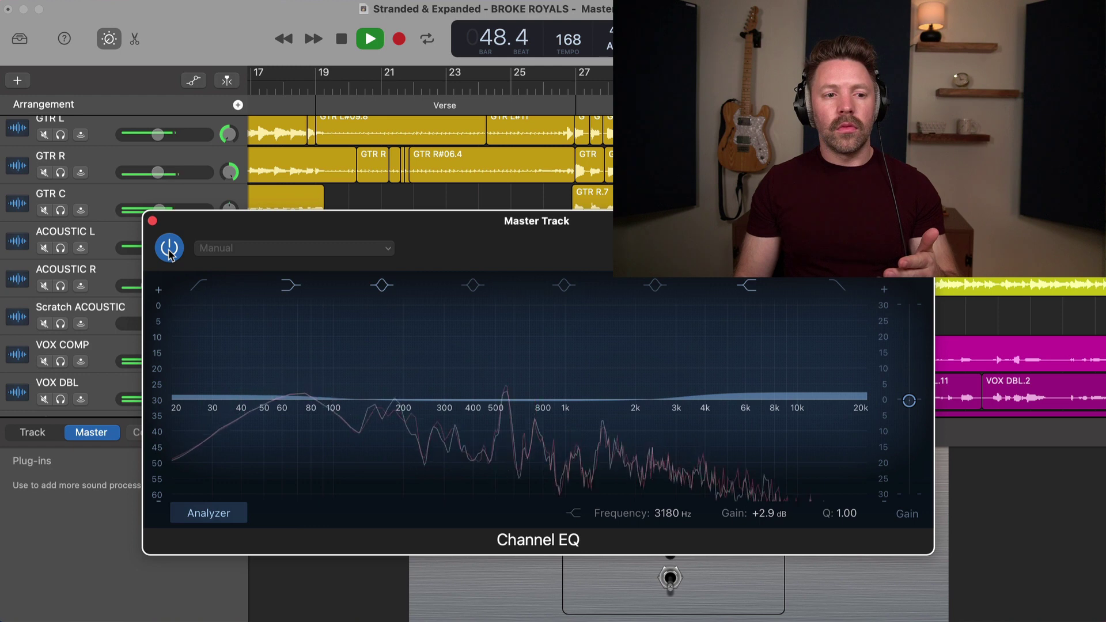
{"action": "left_click", "coordinate": [169, 249]}
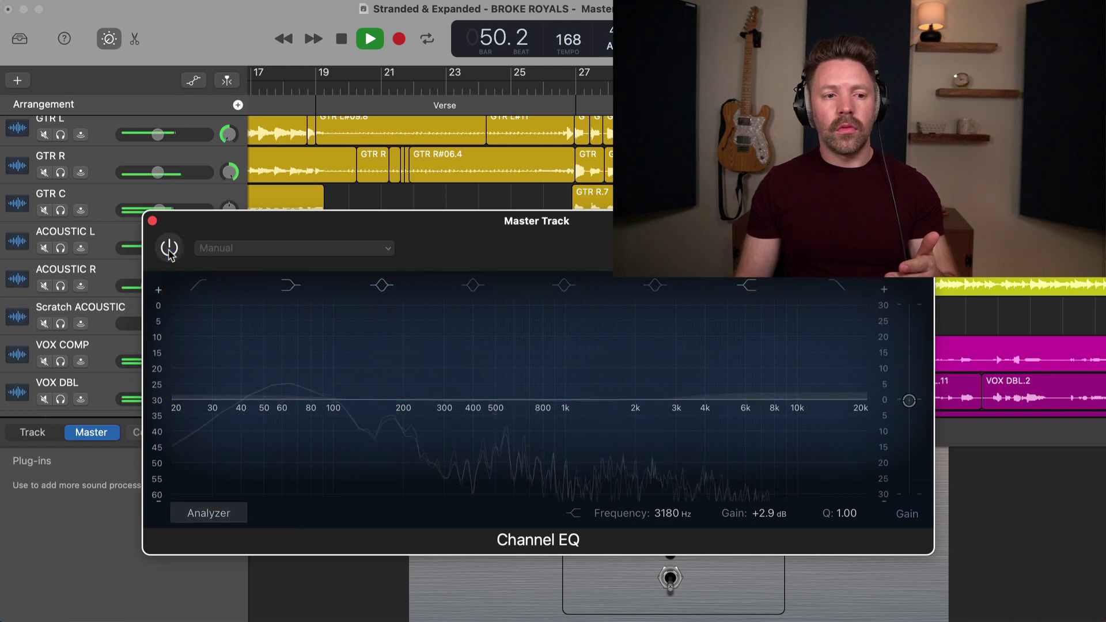
{"action": "left_click", "coordinate": [169, 249]}
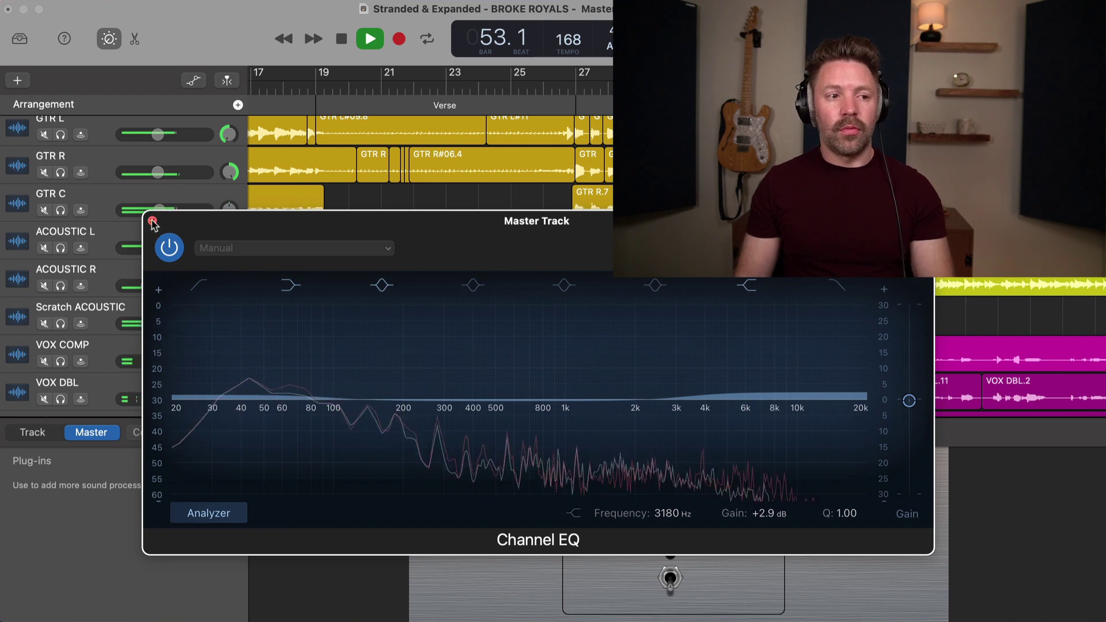
{"action": "left_click", "coordinate": [152, 222]}
Step: Insert AnalogObsession BUSTERse in the master slot after Channel EQ and move its window top-left
{"action": "key", "text": "space"}
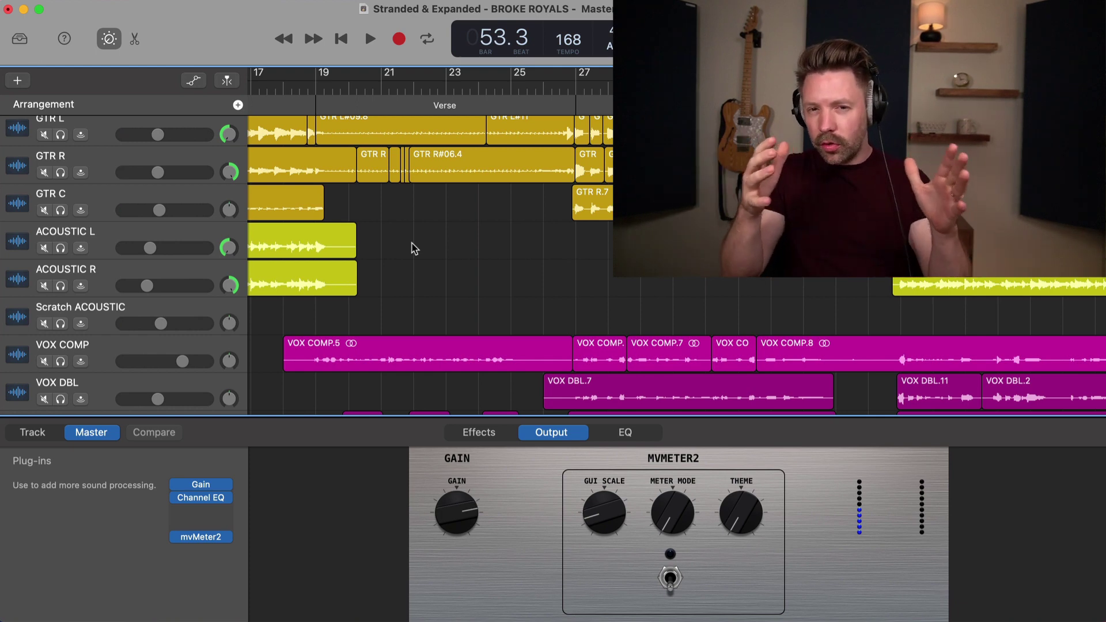
{"action": "left_click", "coordinate": [201, 522]}
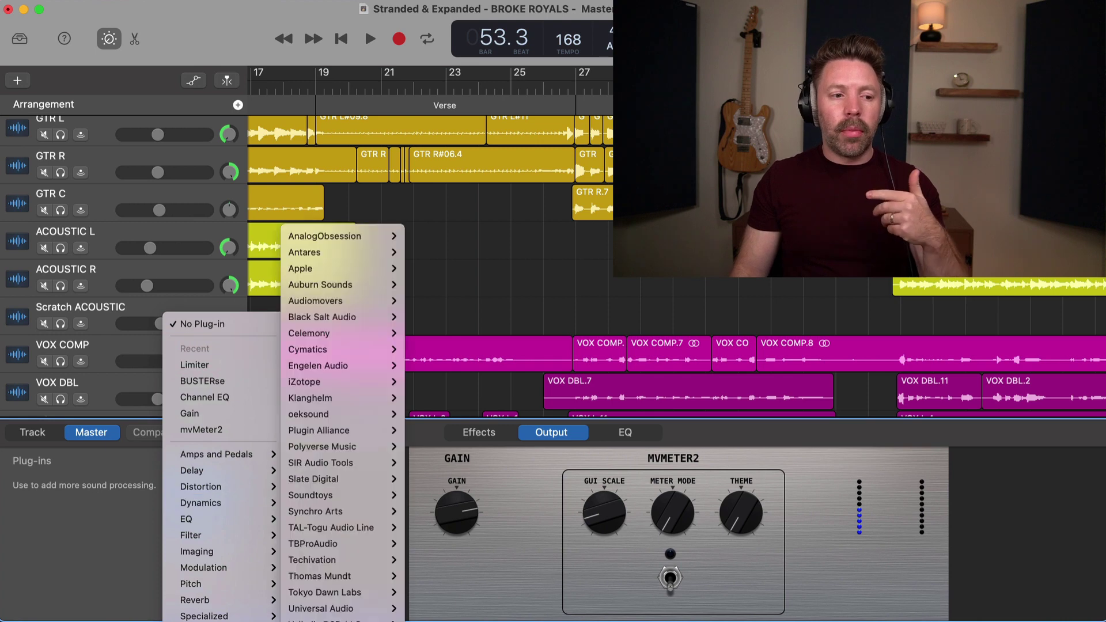
{"action": "mouse_move", "coordinate": [369, 236]}
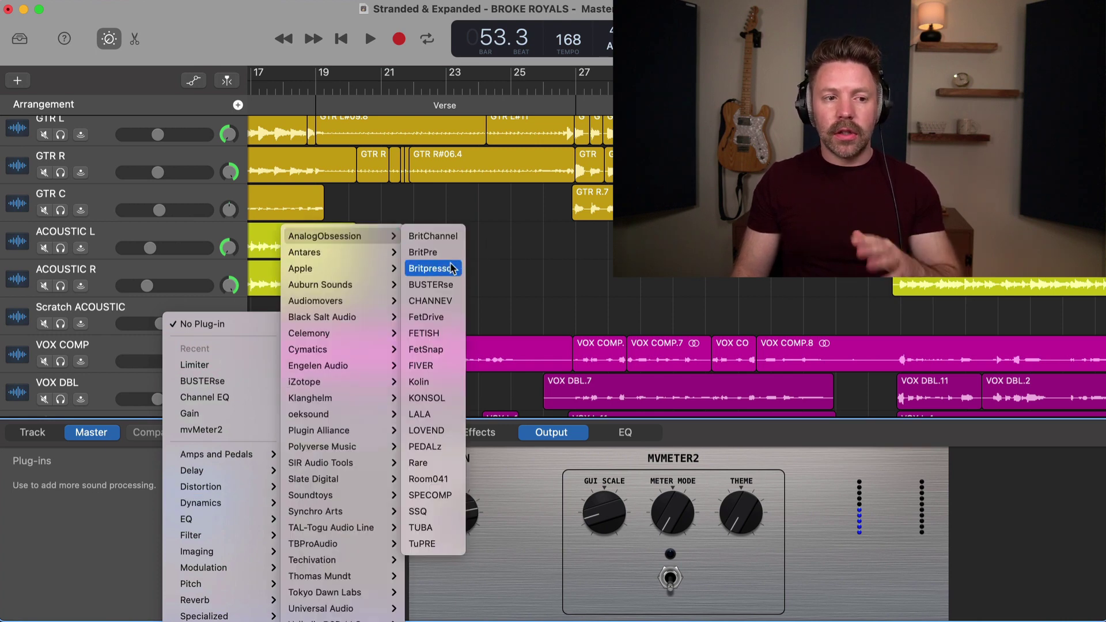
{"action": "left_click", "coordinate": [433, 285]}
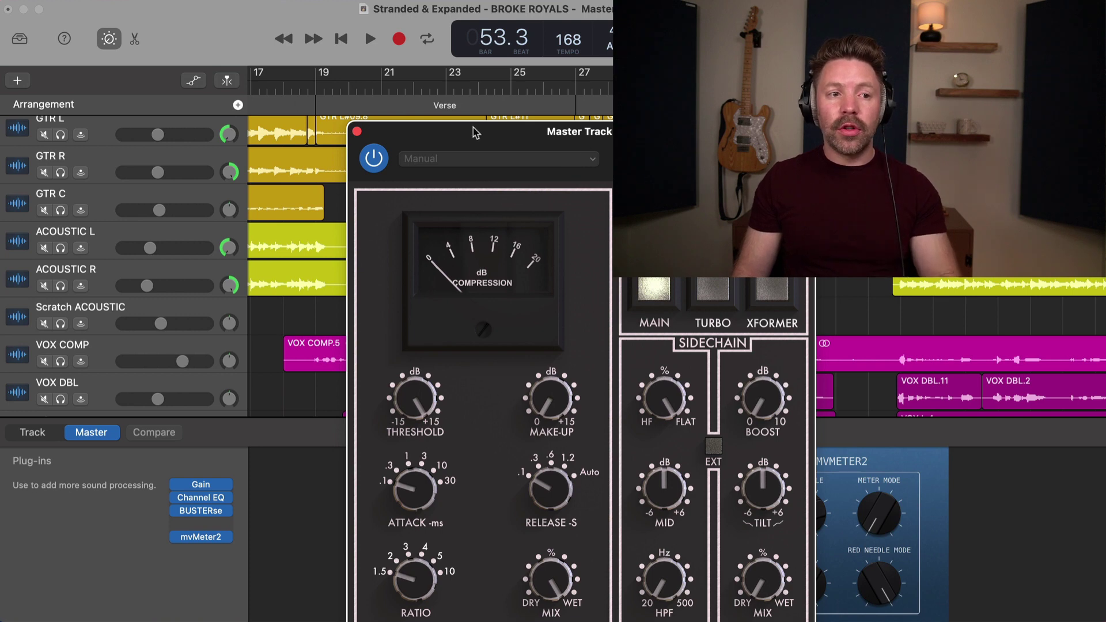
{"action": "left_click_drag", "start_coordinate": [477, 132], "coordinate": [232, 41]}
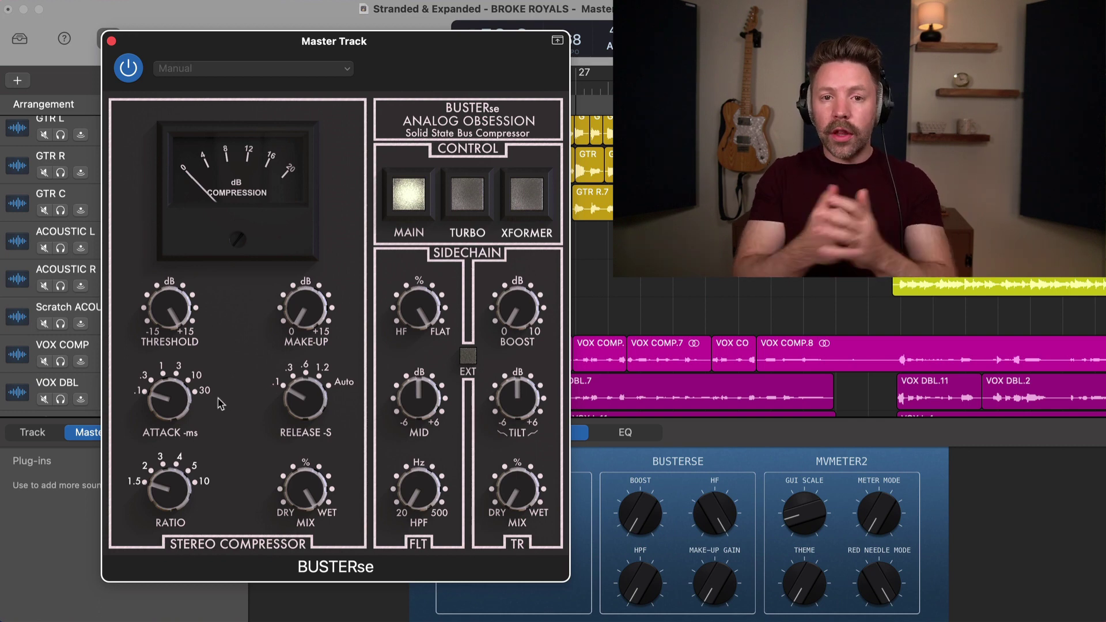
Step: Set BUSTERse attack to 30 ms and, after trying shortest and Auto, release to .3 sec
{"action": "mouse_move", "coordinate": [163, 405]}
{"action": "left_mouse_down"}
{"action": "mouse_move", "coordinate": [163, 380]}
{"action": "mouse_move", "coordinate": [164, 416]}
{"action": "mouse_move", "coordinate": [198, 427]}
{"action": "mouse_move", "coordinate": [169, 435]}
{"action": "mouse_move", "coordinate": [173, 410]}
{"action": "left_mouse_up"}
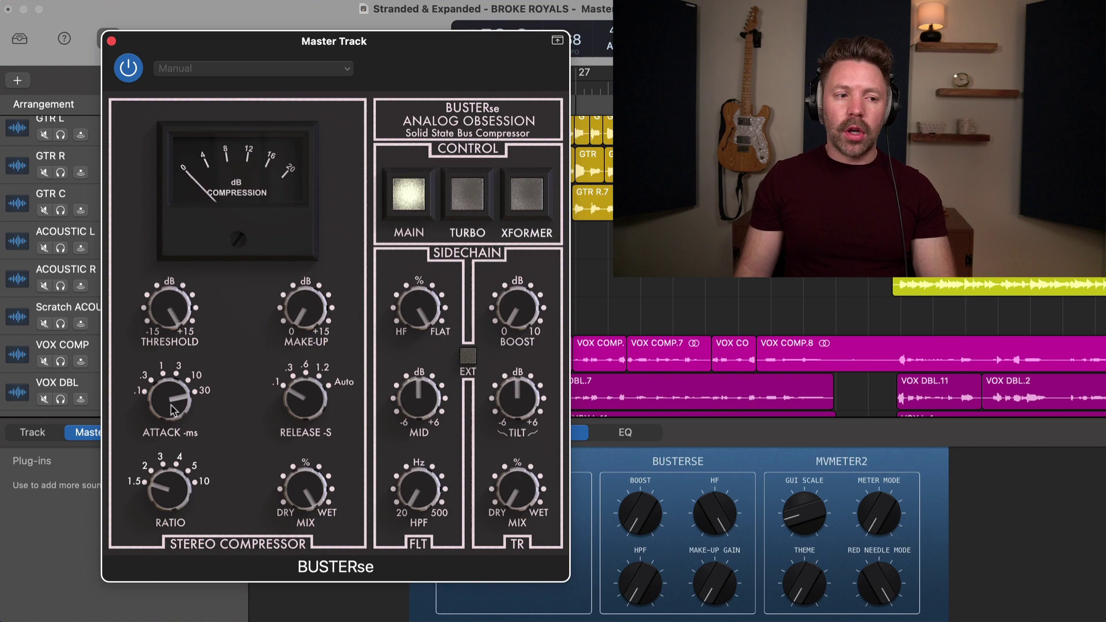
{"action": "left_click_drag", "start_coordinate": [306, 402], "coordinate": [280, 306]}
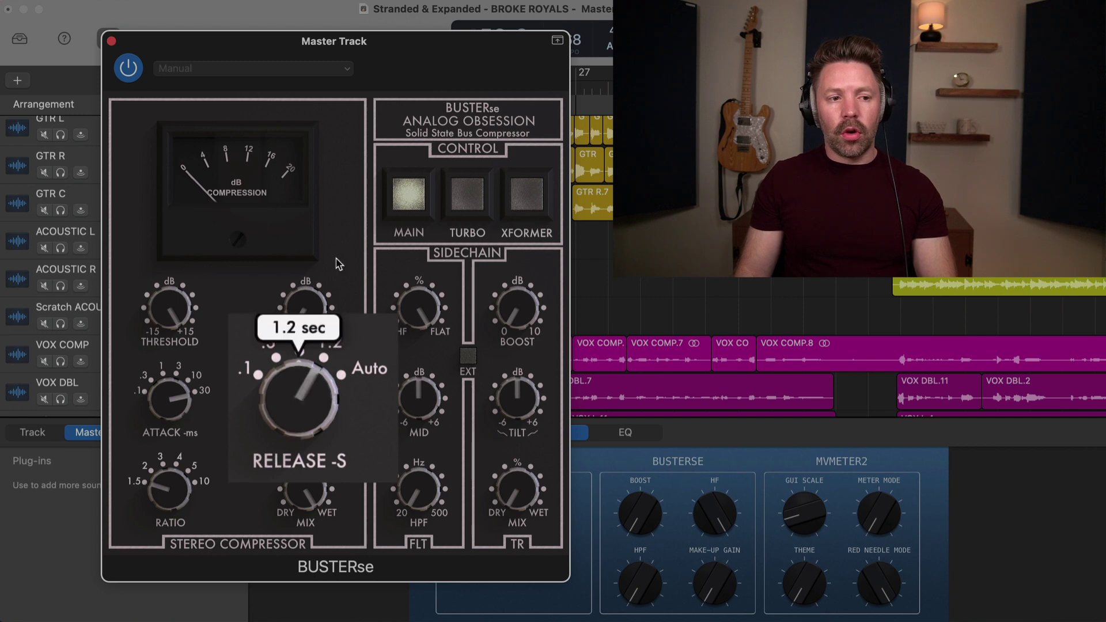
{"action": "left_click_drag", "start_coordinate": [339, 264], "coordinate": [355, 175]}
{"action": "left_click_drag", "start_coordinate": [309, 387], "coordinate": [271, 466]}
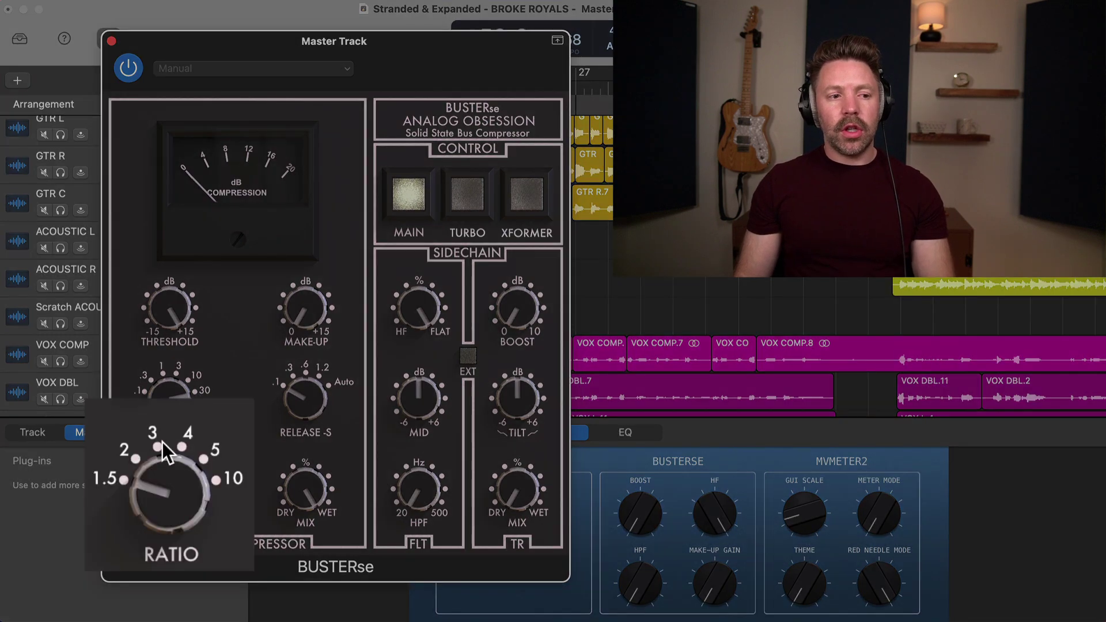
Step: Try BUSTERse ratios of 2:1 and 4:1, then leave the ratio at 3:1
{"action": "left_click_drag", "start_coordinate": [170, 491], "coordinate": [170, 488]}
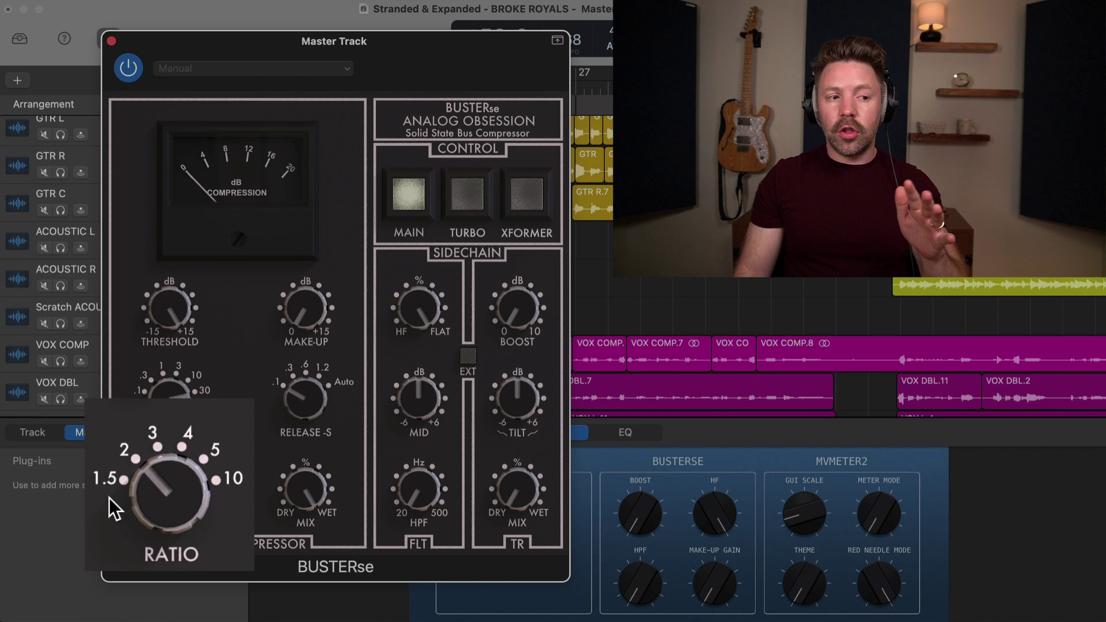
{"action": "left_click_drag", "start_coordinate": [164, 486], "coordinate": [164, 538]}
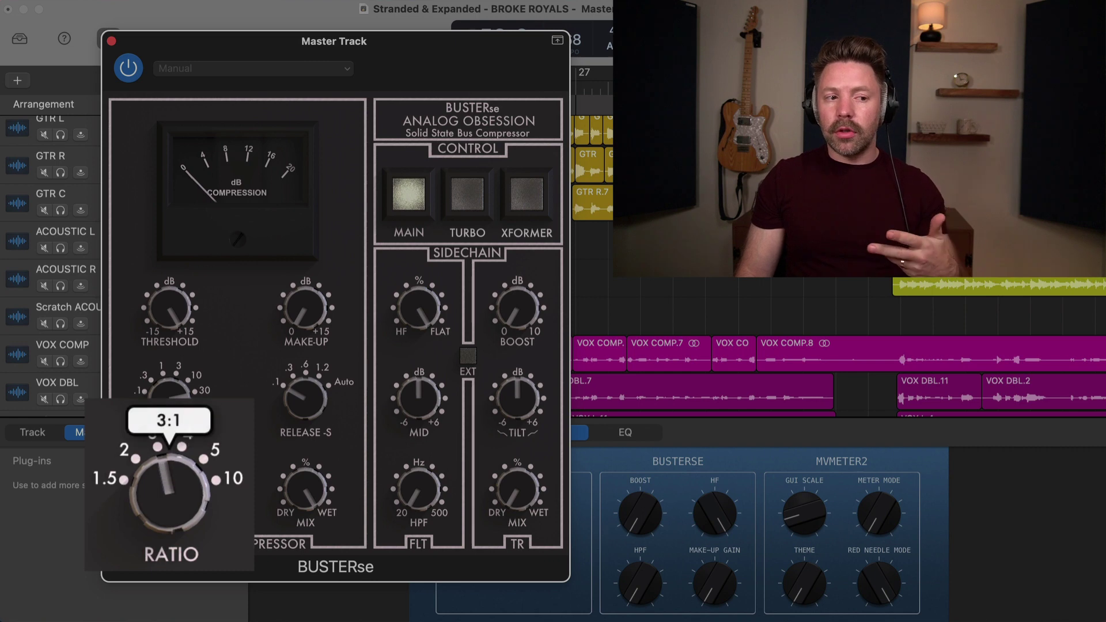
{"action": "left_click", "coordinate": [182, 447]}
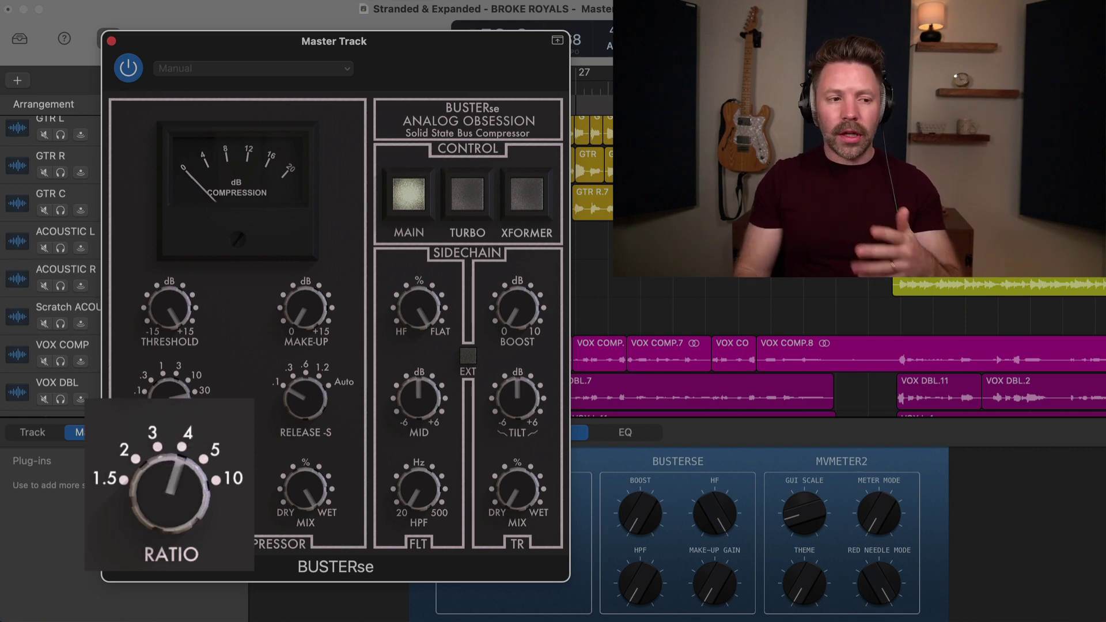
{"action": "left_click_drag", "start_coordinate": [171, 483], "coordinate": [109, 559]}
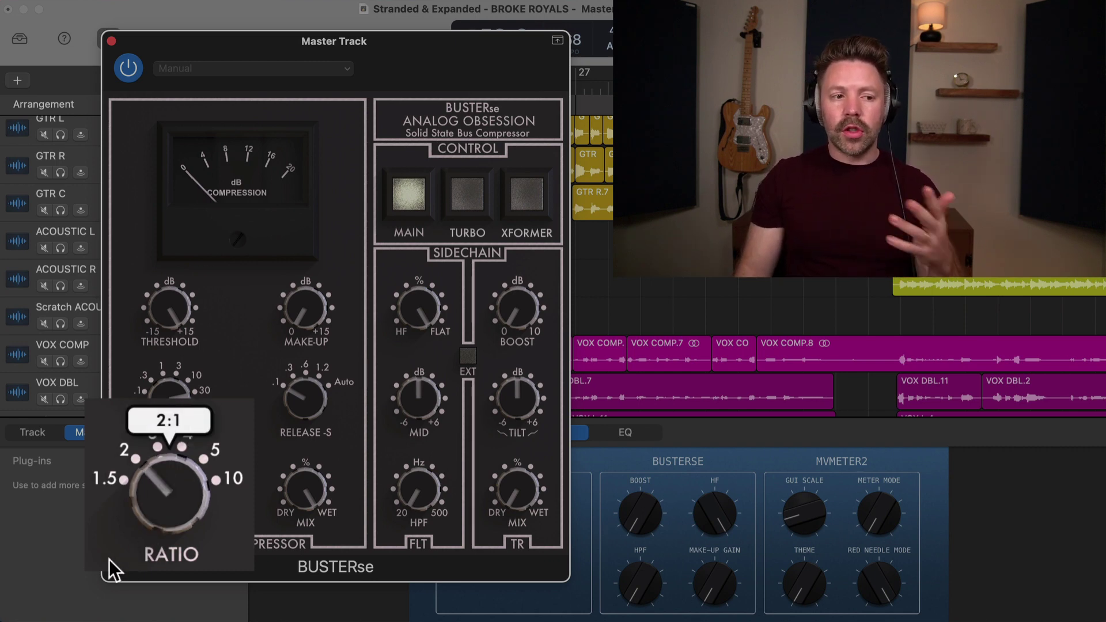
{"action": "left_click_drag", "start_coordinate": [186, 504], "coordinate": [204, 424]}
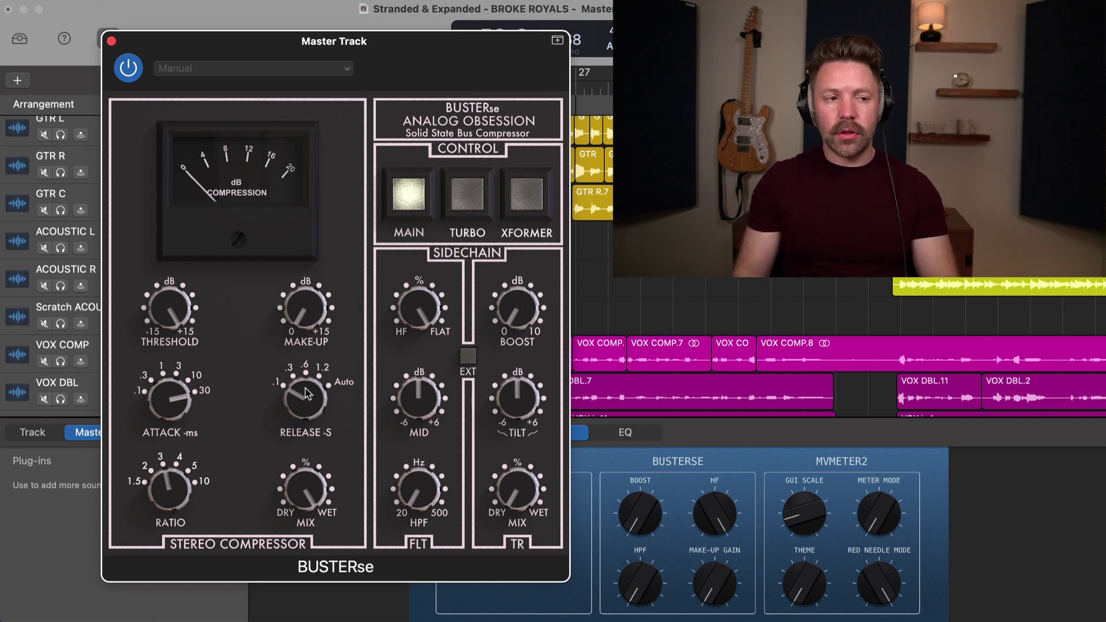
Step: Lower the BUSTERse threshold to about -7.3 dB, set a 10 ms attack, then raise threshold to -2.1 dB
{"action": "scroll", "coordinate": [836, 358], "scroll_direction": "right", "scroll_amount": 5}
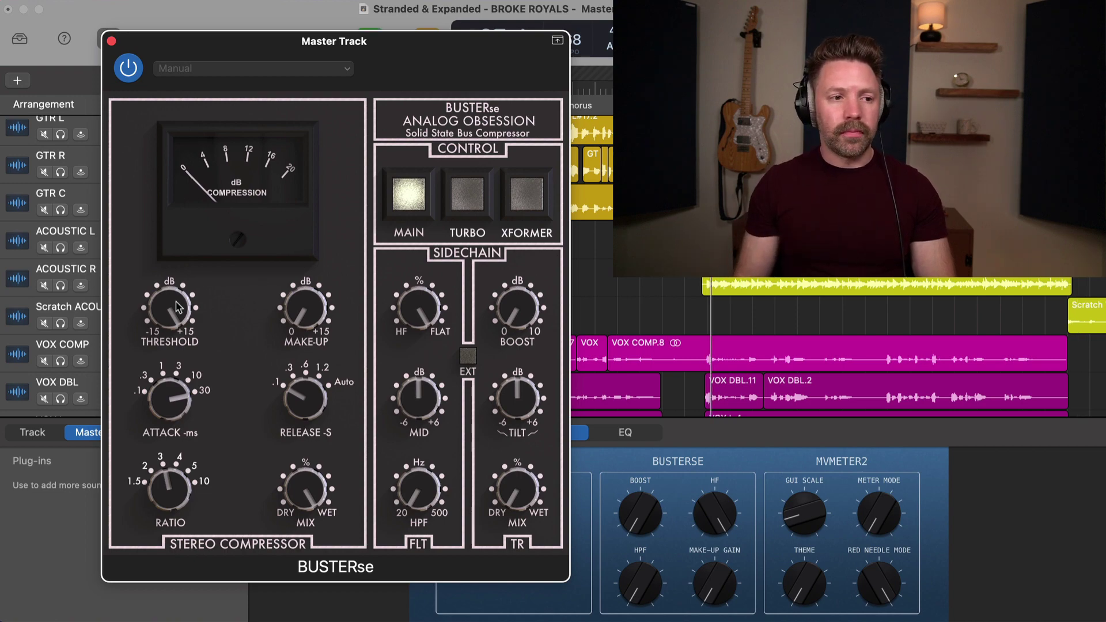
{"action": "left_click_drag", "start_coordinate": [178, 307], "coordinate": [180, 453]}
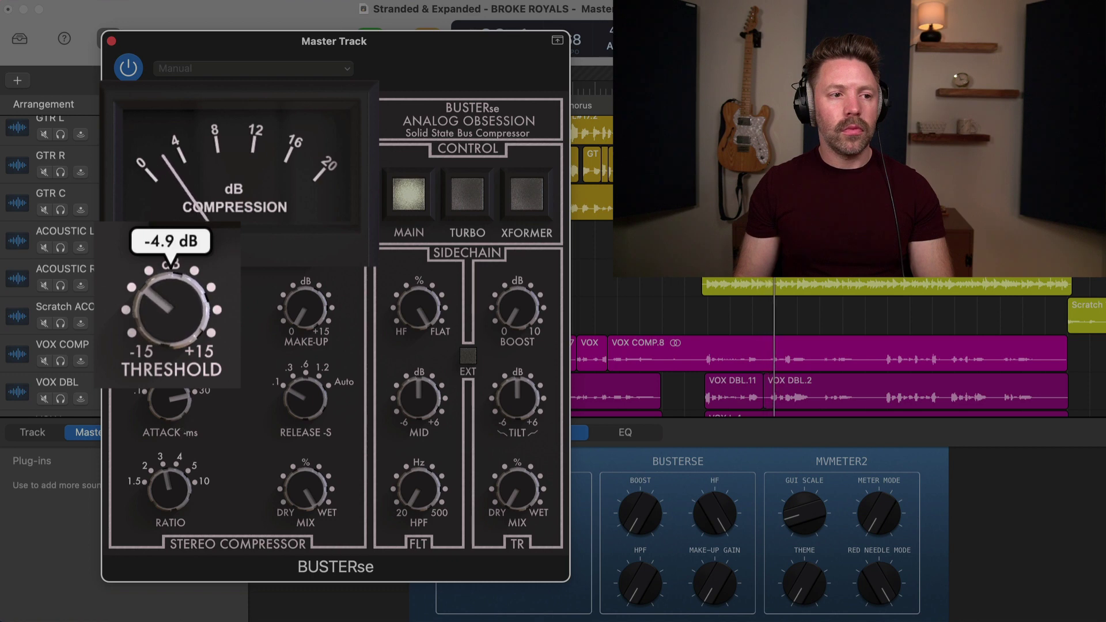
{"action": "mouse_move", "coordinate": [158, 286]}
{"action": "left_mouse_down"}
{"action": "mouse_move", "coordinate": [156, 312]}
{"action": "mouse_move", "coordinate": [158, 296]}
{"action": "left_mouse_up"}
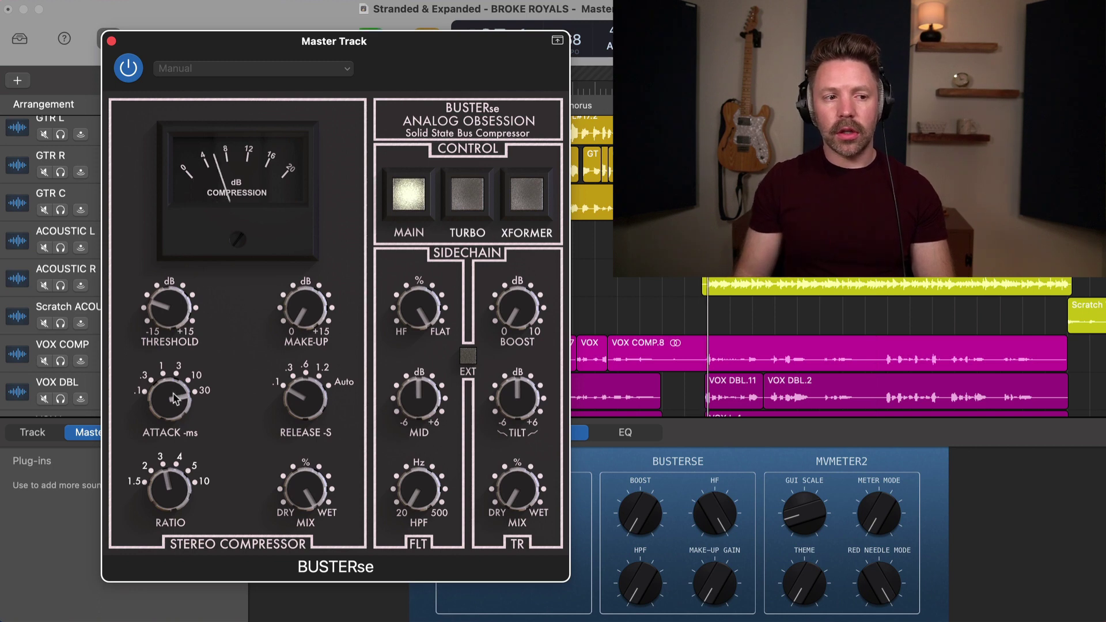
{"action": "left_click_drag", "start_coordinate": [176, 397], "coordinate": [170, 412]}
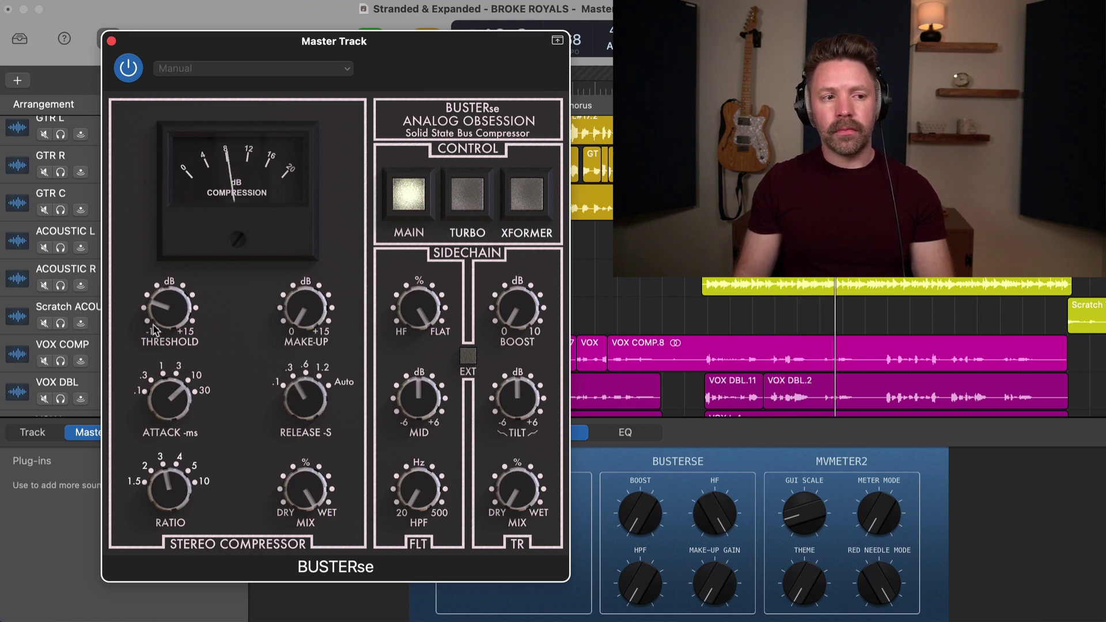
{"action": "left_click_drag", "start_coordinate": [154, 330], "coordinate": [159, 297]}
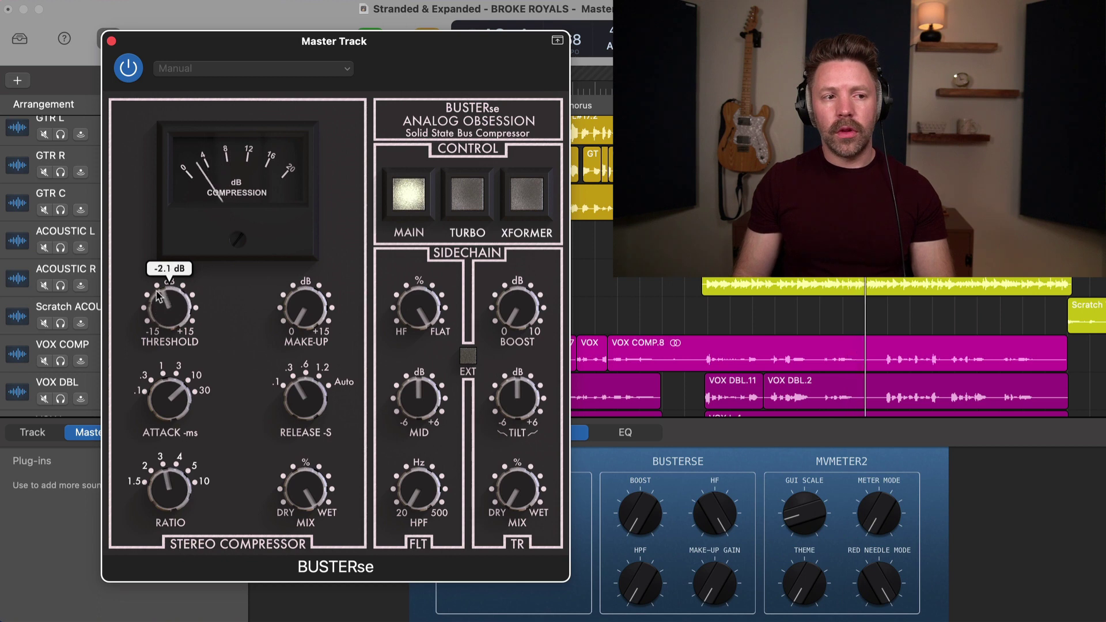
Step: Audition a very fast 0.3 ms attack, then settle on the slowest 30 ms attack
{"action": "mouse_move", "coordinate": [294, 309]}
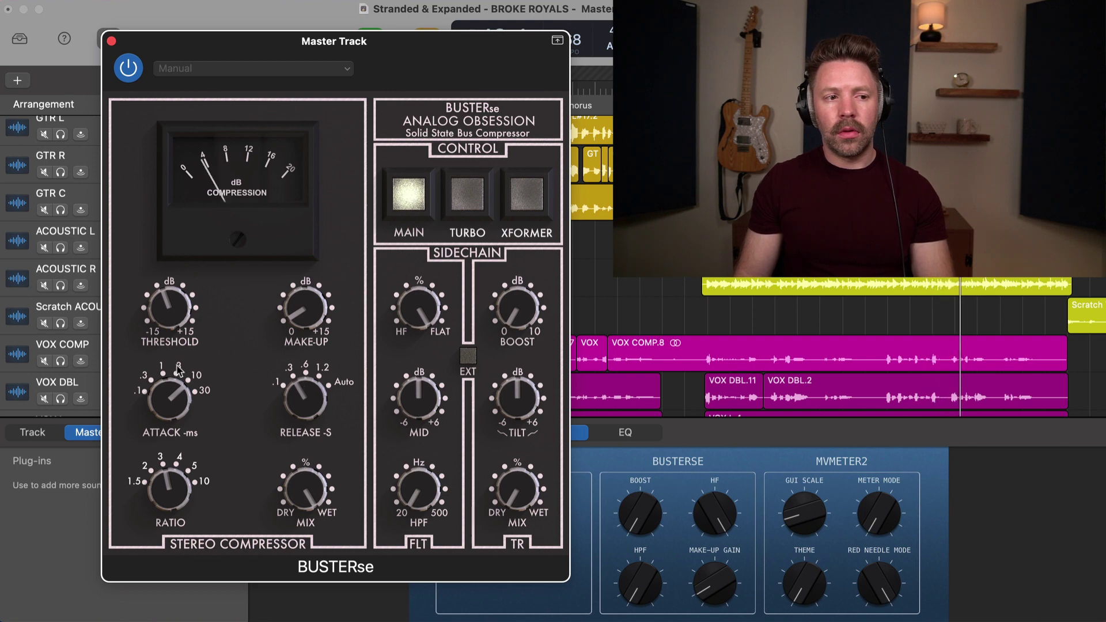
{"action": "mouse_move", "coordinate": [178, 358]}
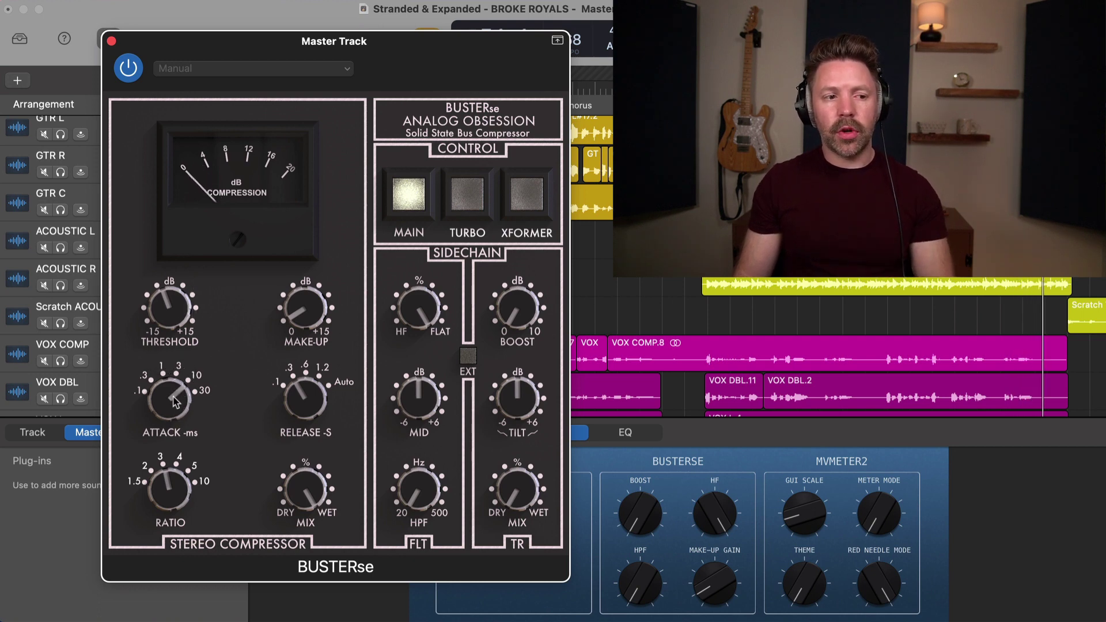
{"action": "left_click_drag", "start_coordinate": [175, 402], "coordinate": [123, 522]}
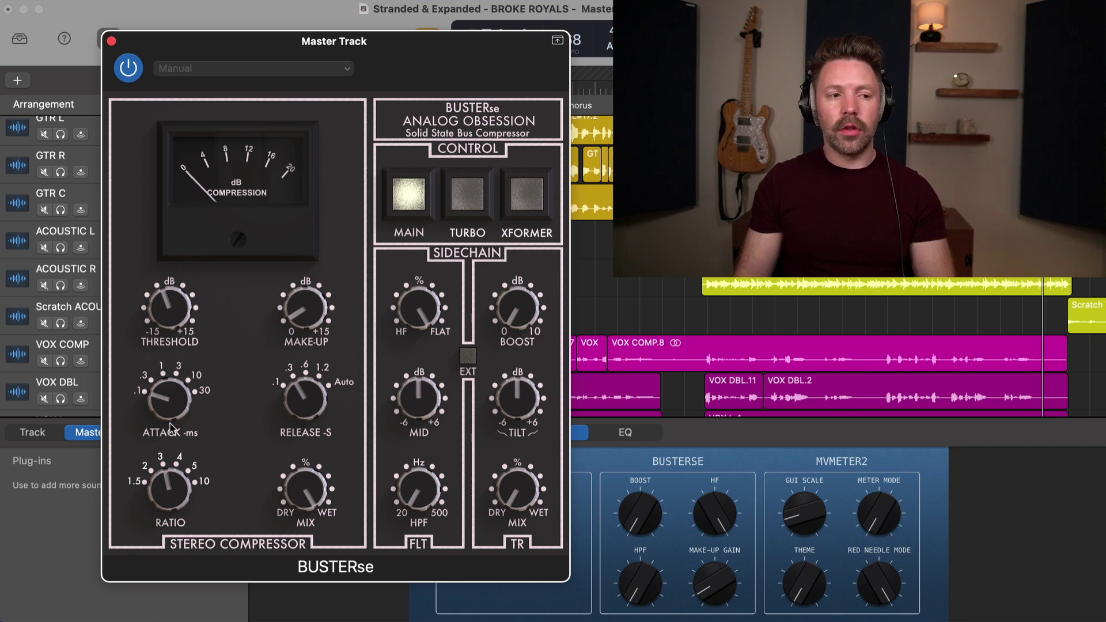
{"action": "mouse_move", "coordinate": [183, 420]}
{"action": "left_mouse_down"}
{"action": "mouse_move", "coordinate": [245, 206]}
{"action": "mouse_move", "coordinate": [164, 443]}
{"action": "mouse_move", "coordinate": [146, 578]}
{"action": "mouse_move", "coordinate": [159, 321]}
{"action": "mouse_move", "coordinate": [174, 403]}
{"action": "left_mouse_up"}
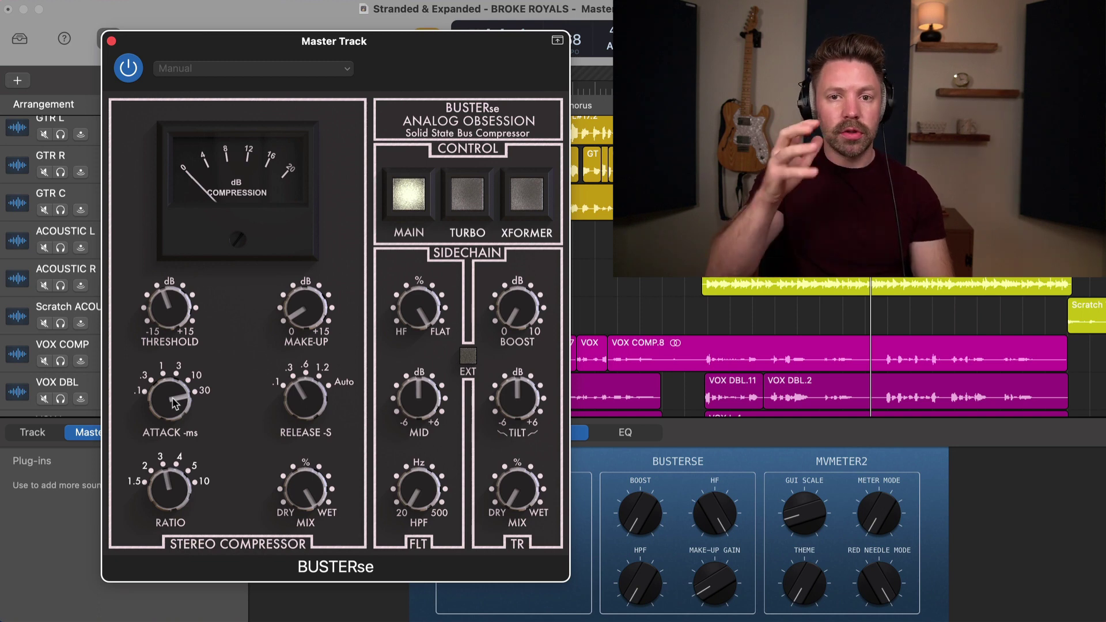
Step: Return the attack to 10 ms, set the threshold to 0.7 dB, and adjust the release time
{"action": "left_click_drag", "start_coordinate": [175, 404], "coordinate": [172, 412]}
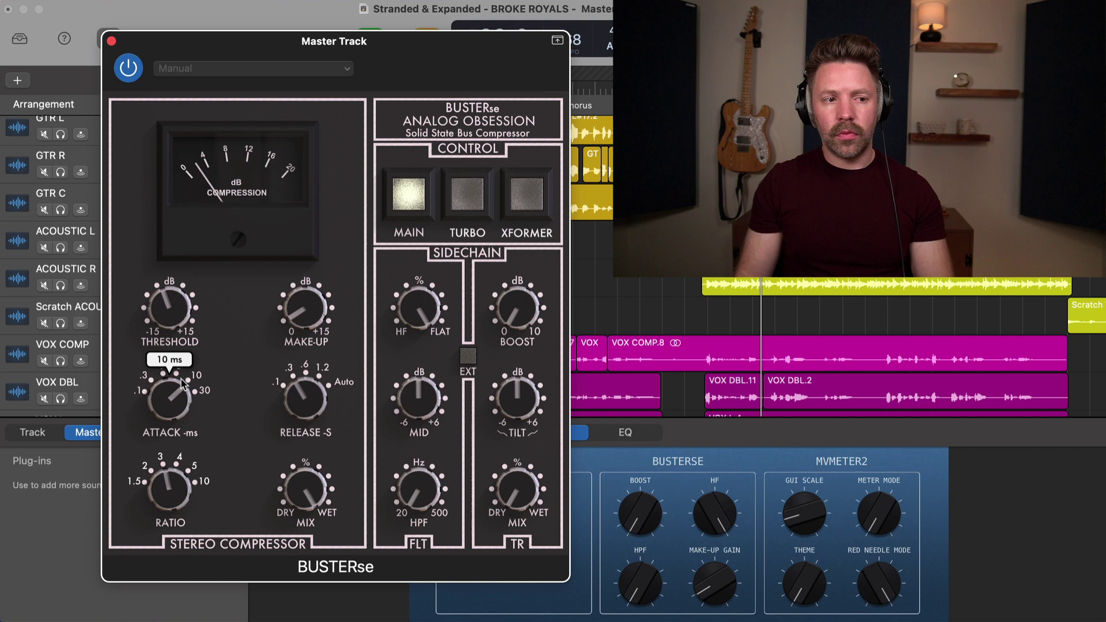
{"action": "left_click_drag", "start_coordinate": [172, 311], "coordinate": [174, 300]}
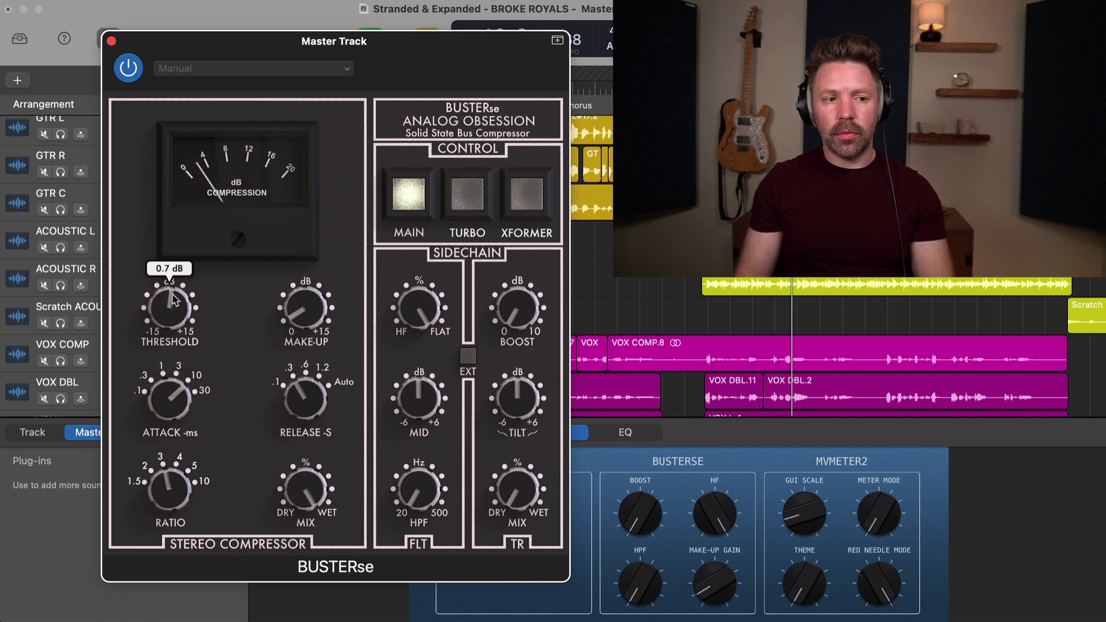
{"action": "mouse_move", "coordinate": [311, 400]}
{"action": "left_mouse_down"}
{"action": "mouse_move", "coordinate": [300, 410]}
{"action": "mouse_move", "coordinate": [308, 388]}
{"action": "left_mouse_up"}
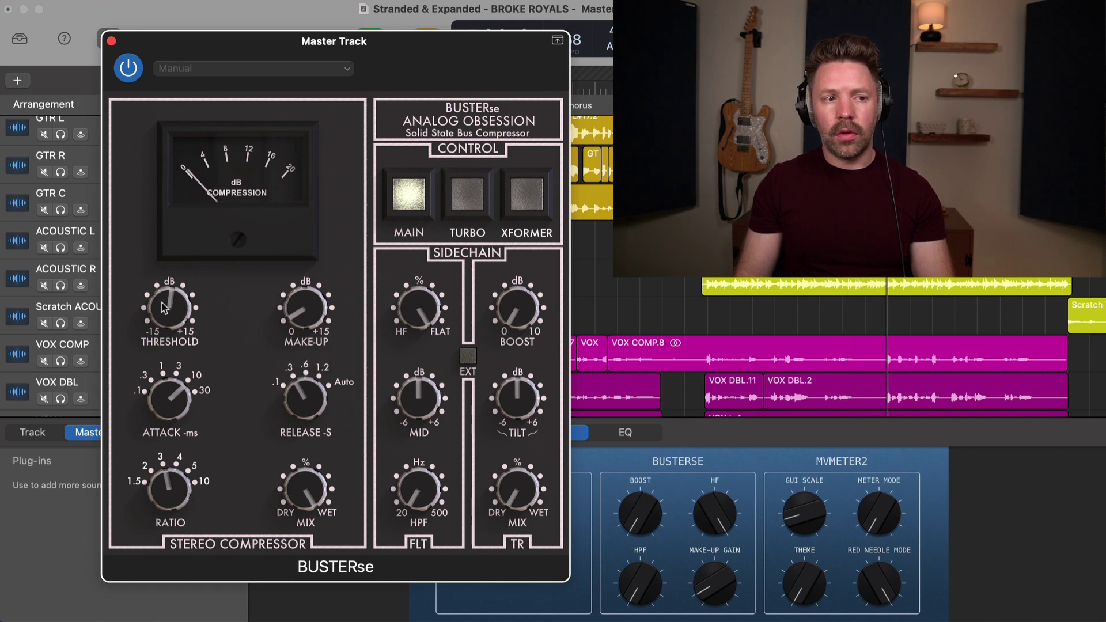
Step: Settle the threshold near 1.6 dB and nudge the make-up gain to about 1.3 dB
{"action": "left_click_drag", "start_coordinate": [164, 308], "coordinate": [177, 319]}
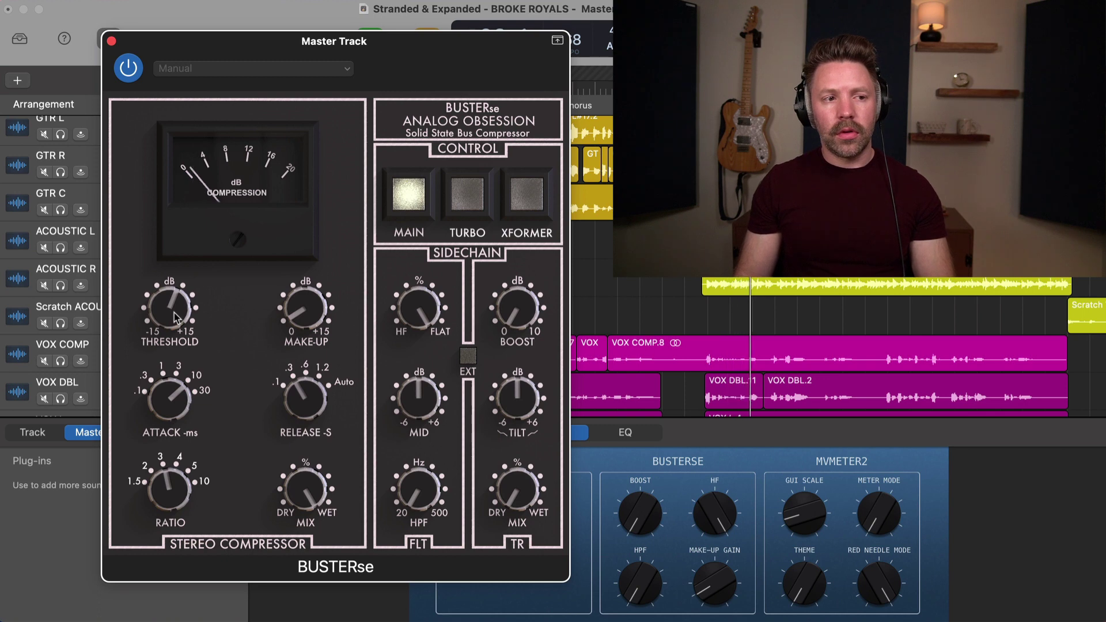
{"action": "mouse_move", "coordinate": [176, 318]}
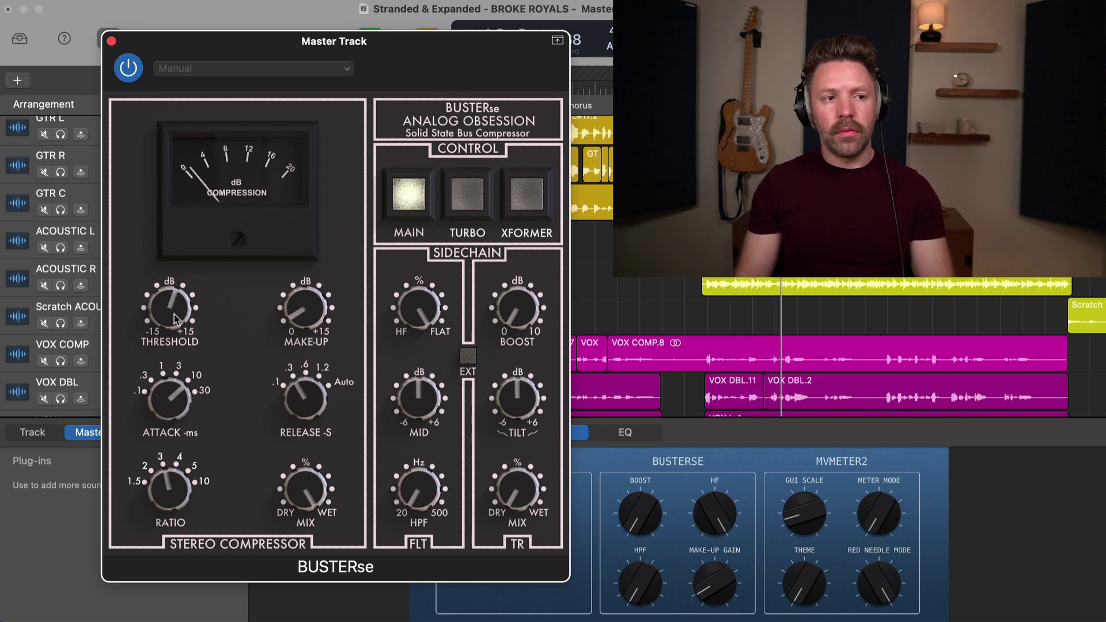
{"action": "left_click_drag", "start_coordinate": [175, 318], "coordinate": [175, 321]}
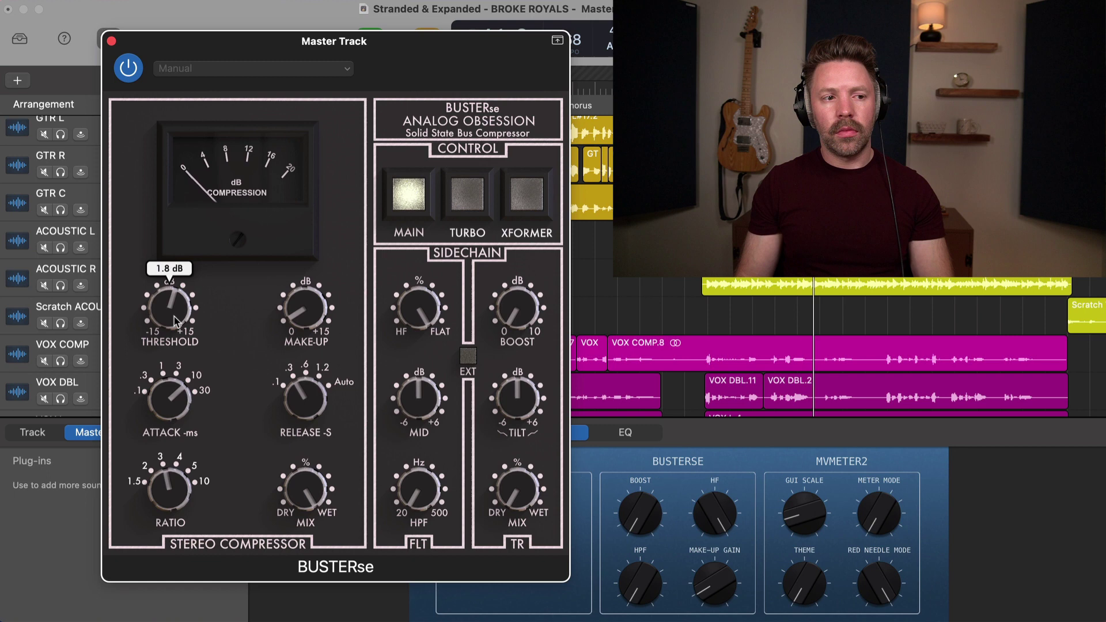
{"action": "mouse_move", "coordinate": [307, 316]}
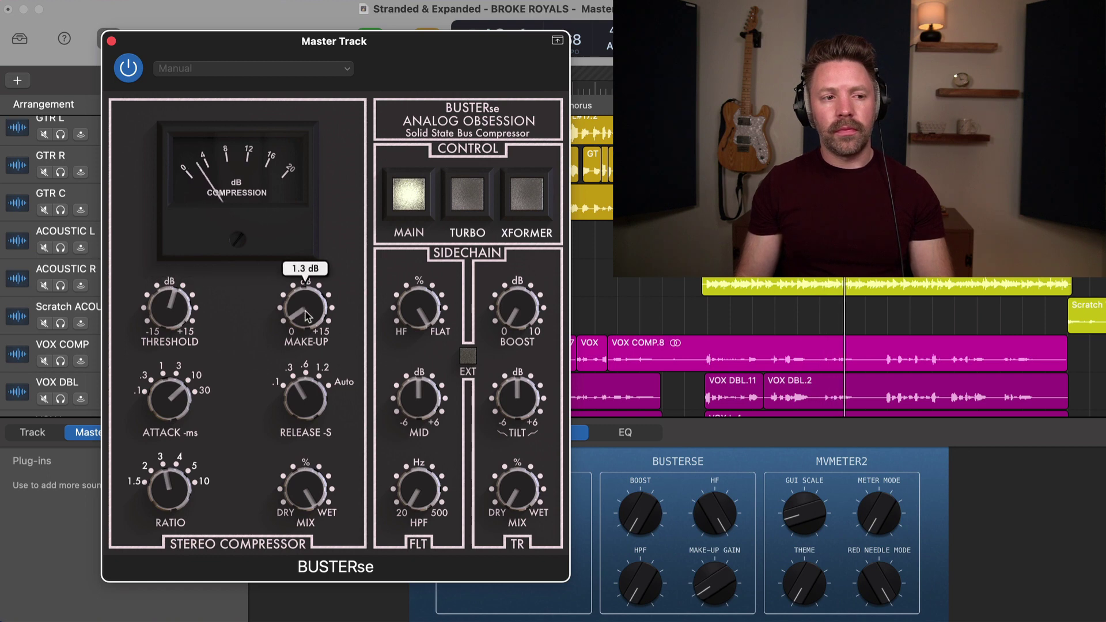
{"action": "scroll", "coordinate": [308, 315], "scroll_direction": "up", "scroll_amount": 1}
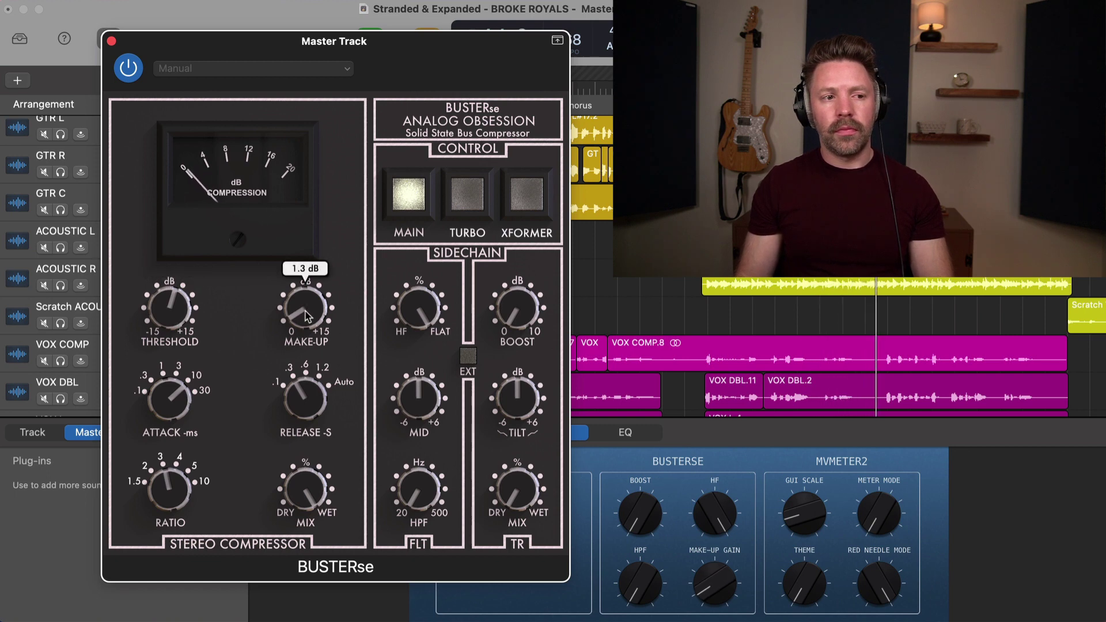
{"action": "scroll", "coordinate": [307, 315], "scroll_direction": "down", "scroll_amount": 1}
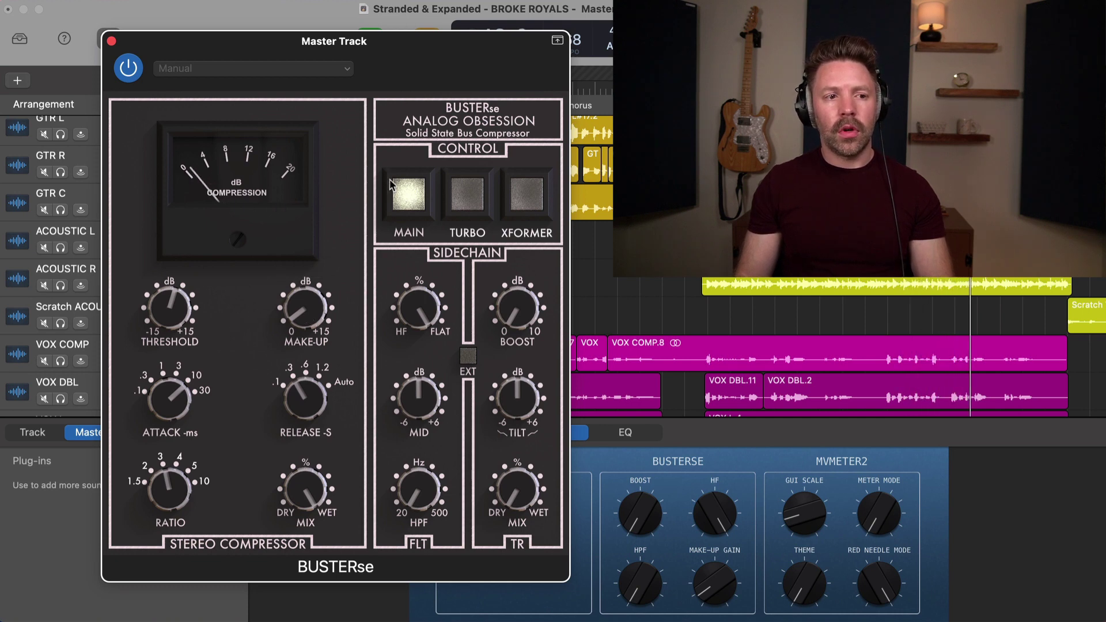
Step: A/B the compressor's MAIN circuit off and on three times, leaving it on
{"action": "left_click", "coordinate": [405, 195]}
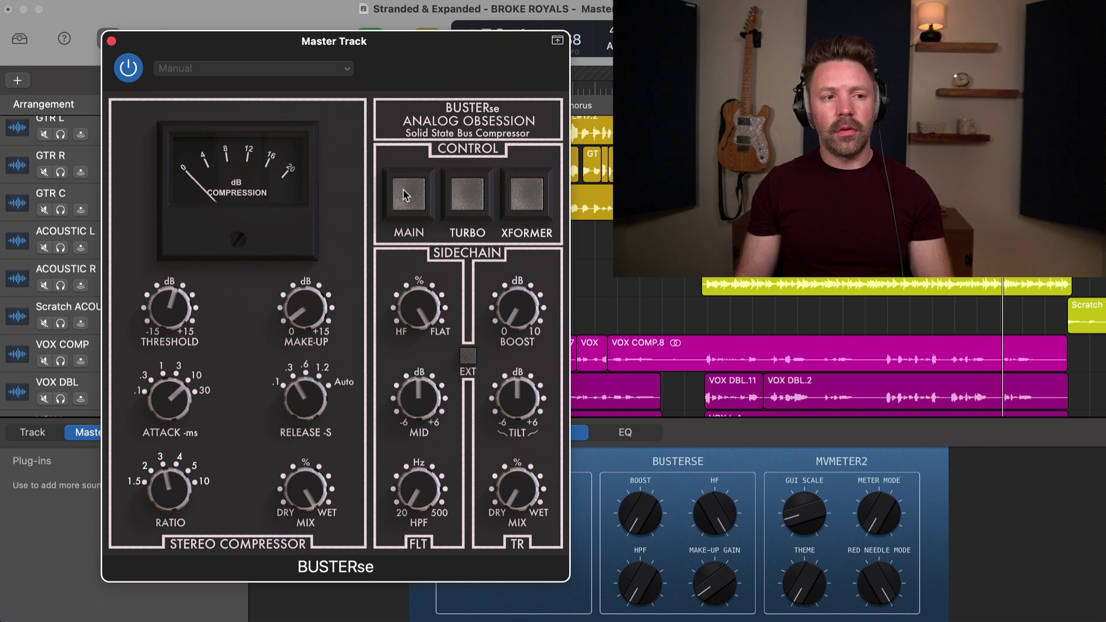
{"action": "left_click", "coordinate": [405, 194]}
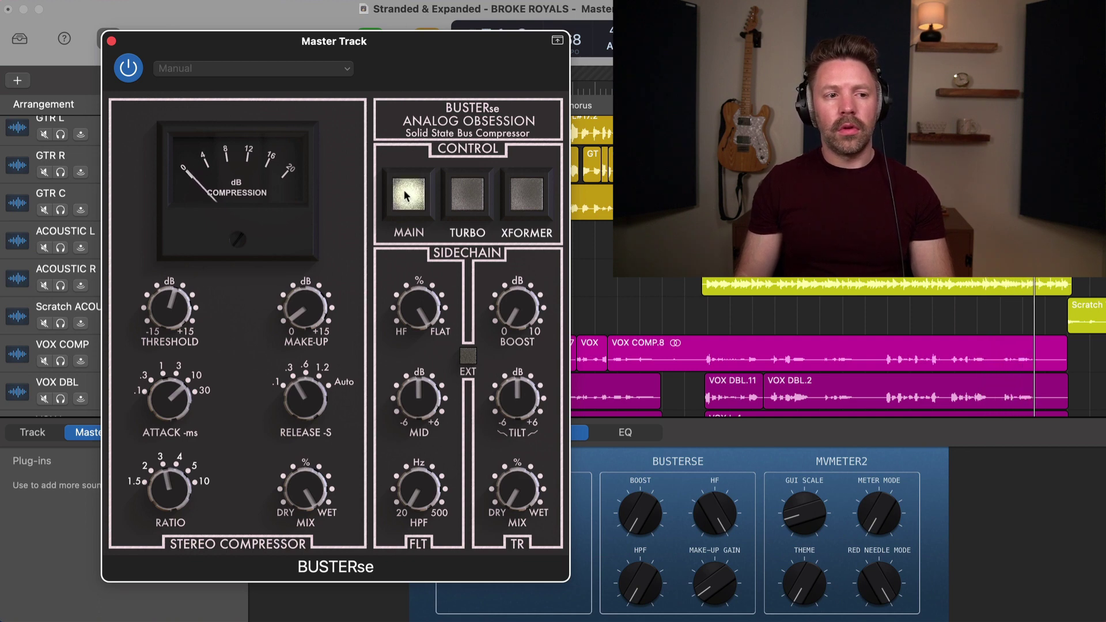
{"action": "left_click", "coordinate": [406, 196]}
{"action": "left_click", "coordinate": [406, 196]}
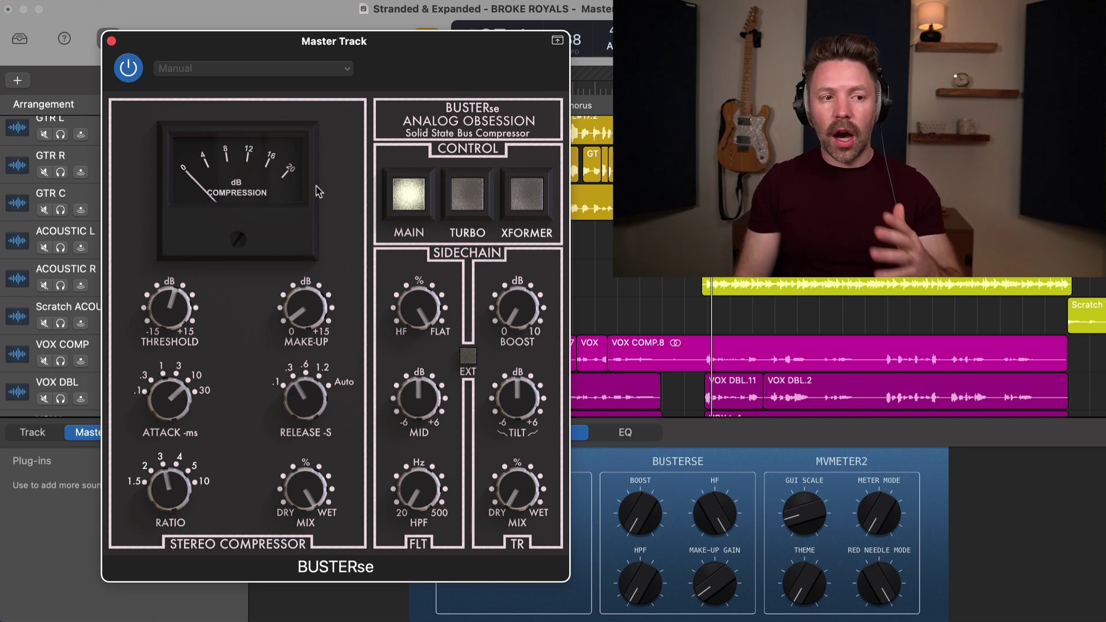
{"action": "left_click", "coordinate": [408, 203]}
{"action": "left_click", "coordinate": [414, 204]}
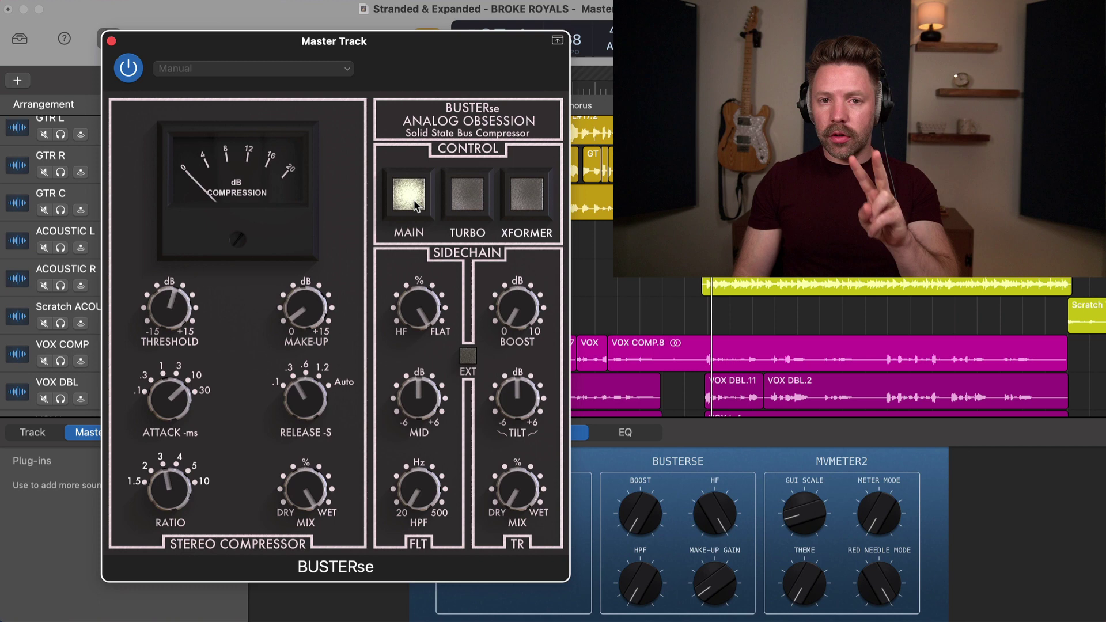
Step: Bypass and re-enable the whole BUSTERse plugin, then close its editor window
{"action": "left_click", "coordinate": [128, 68]}
{"action": "left_click", "coordinate": [129, 68]}
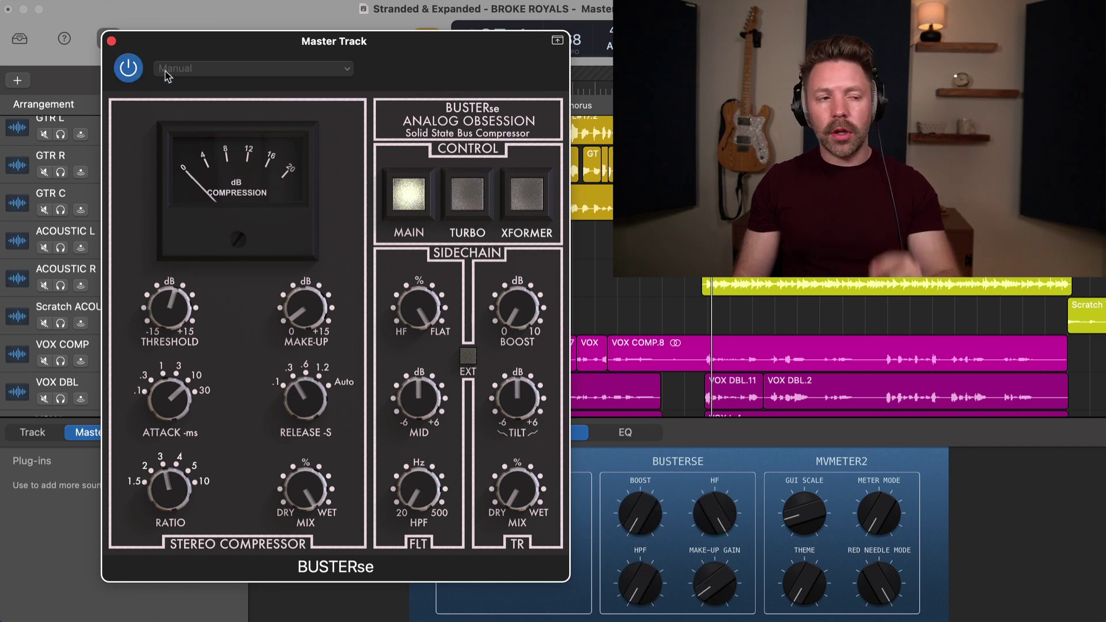
{"action": "left_click", "coordinate": [111, 41]}
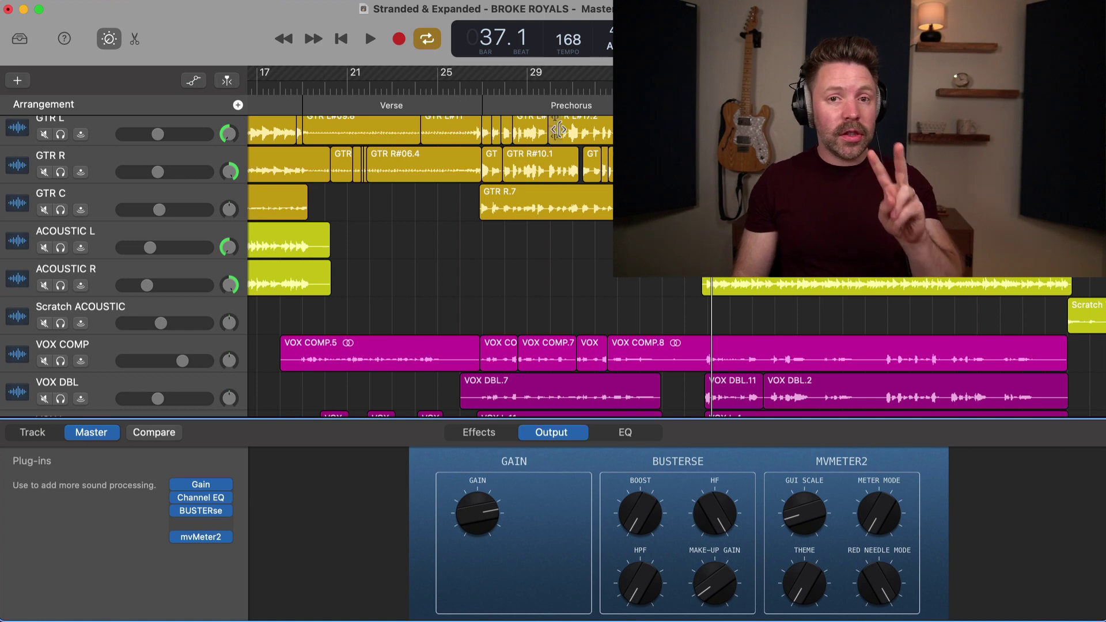
Step: Turn off Cycle and play the song from around bar 20
{"action": "key", "text": "c"}
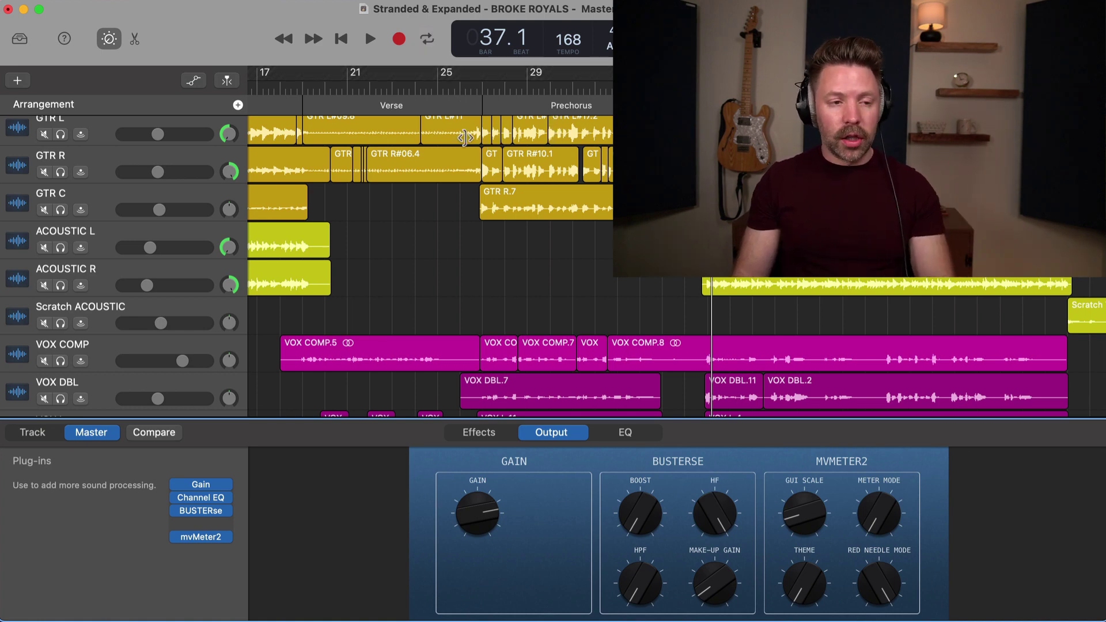
{"action": "left_click", "coordinate": [315, 85]}
{"action": "key", "text": "space"}
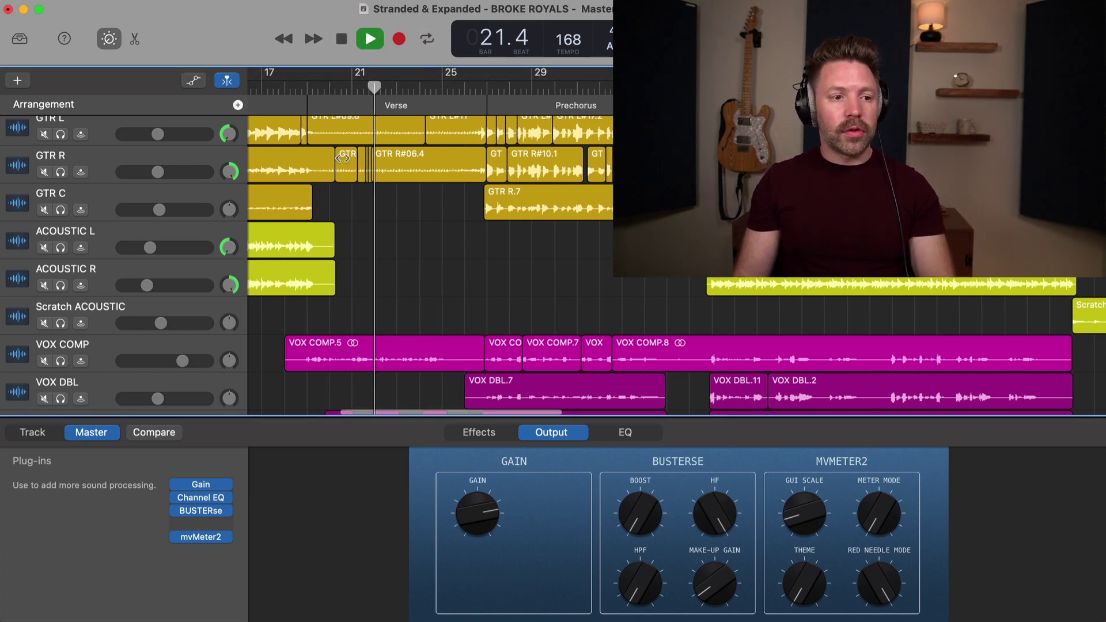
Step: Repeatedly bypass and re-enable BUSTERse on the master track during playback, ending enabled
{"action": "left_click", "coordinate": [177, 510]}
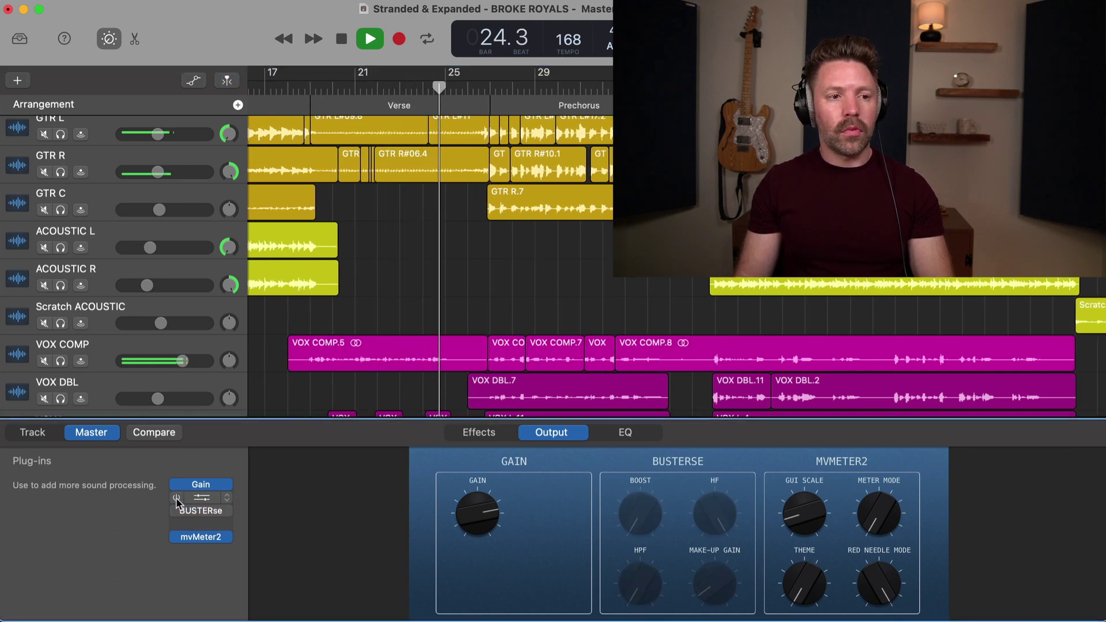
{"action": "left_click", "coordinate": [177, 510]}
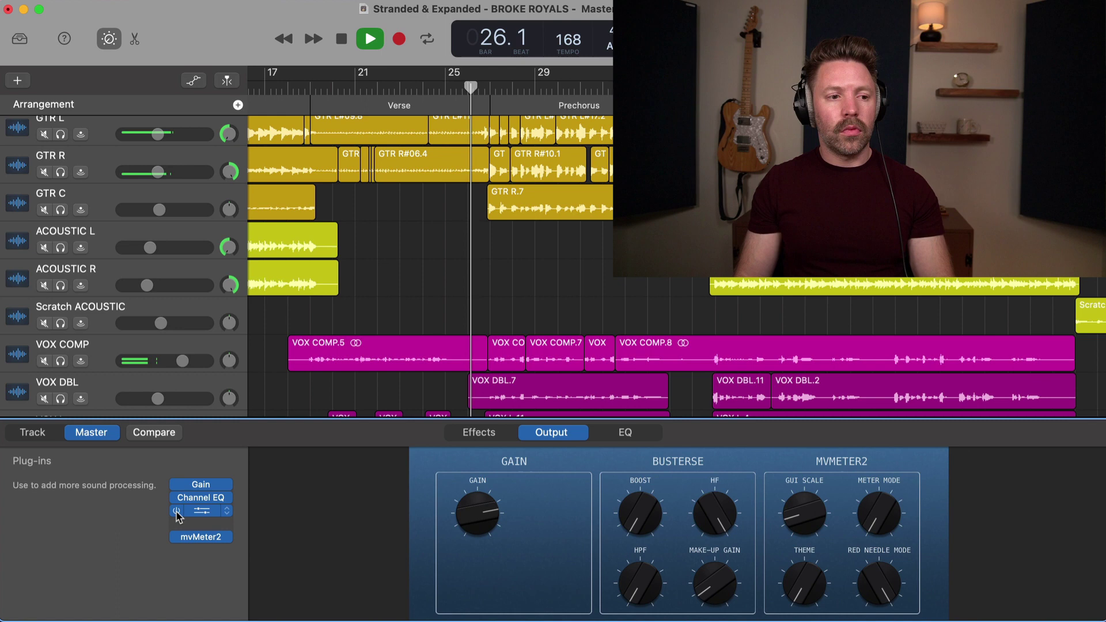
{"action": "left_click", "coordinate": [177, 510]}
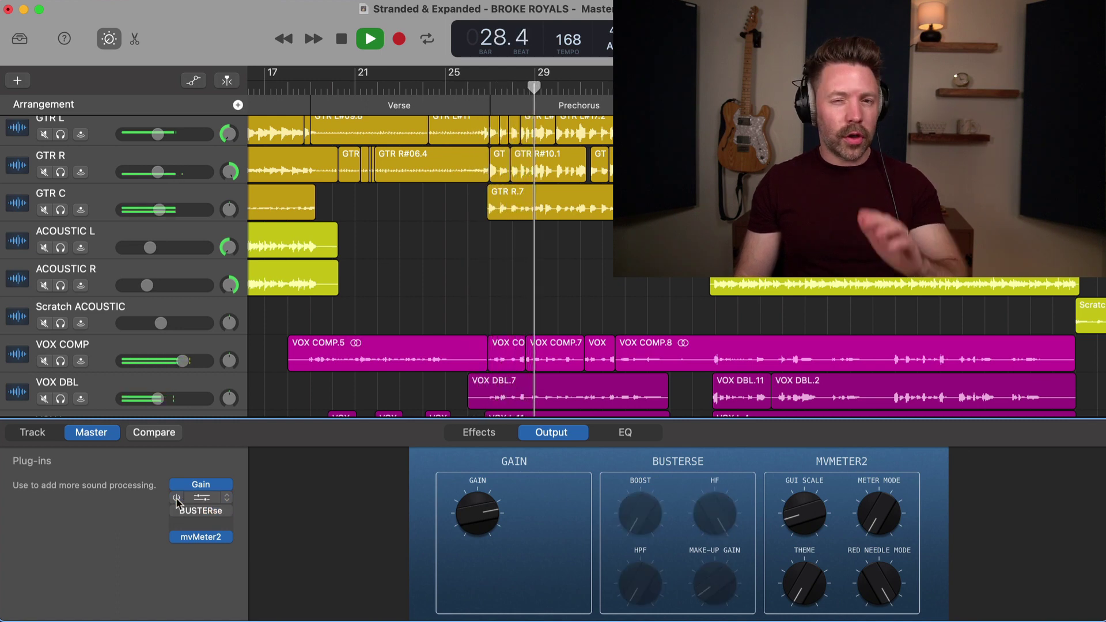
{"action": "left_click", "coordinate": [177, 511]}
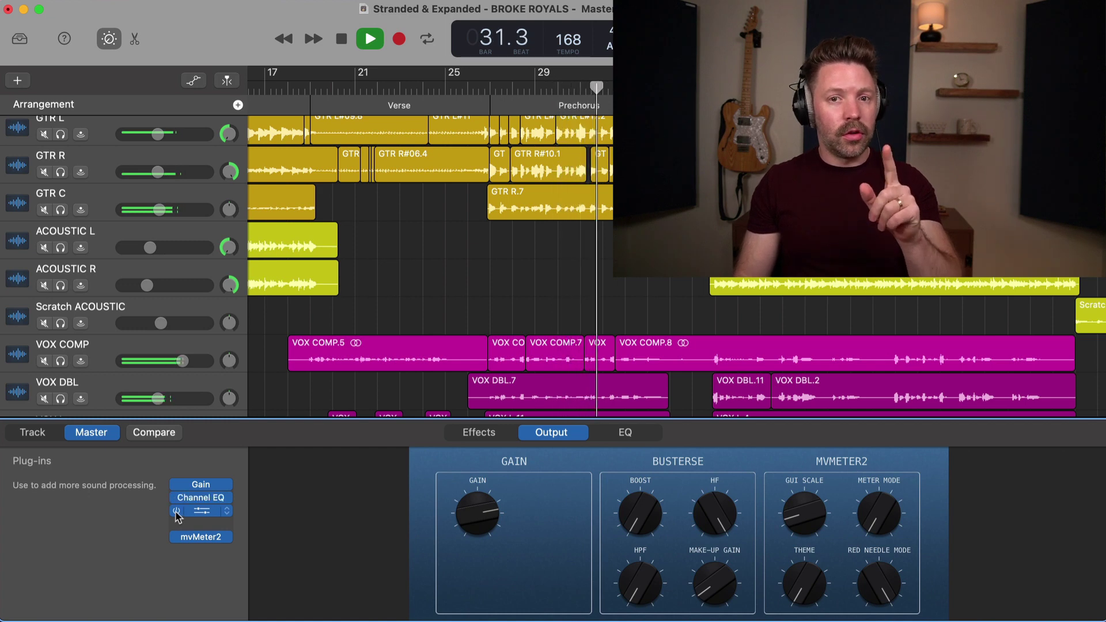
{"action": "left_click", "coordinate": [177, 510]}
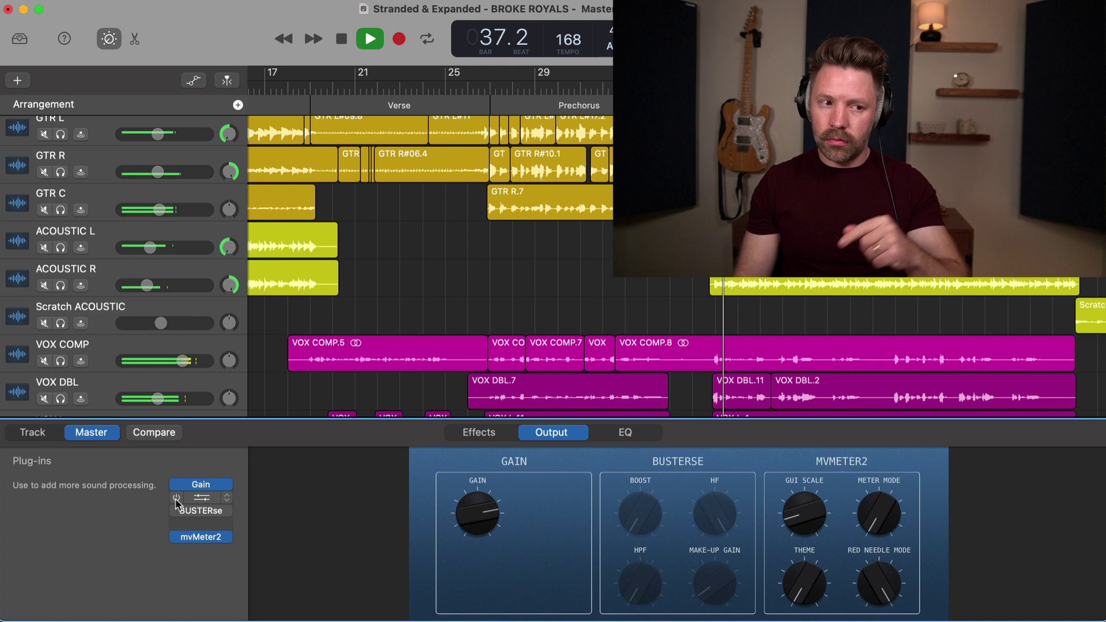
{"action": "left_click", "coordinate": [176, 498]}
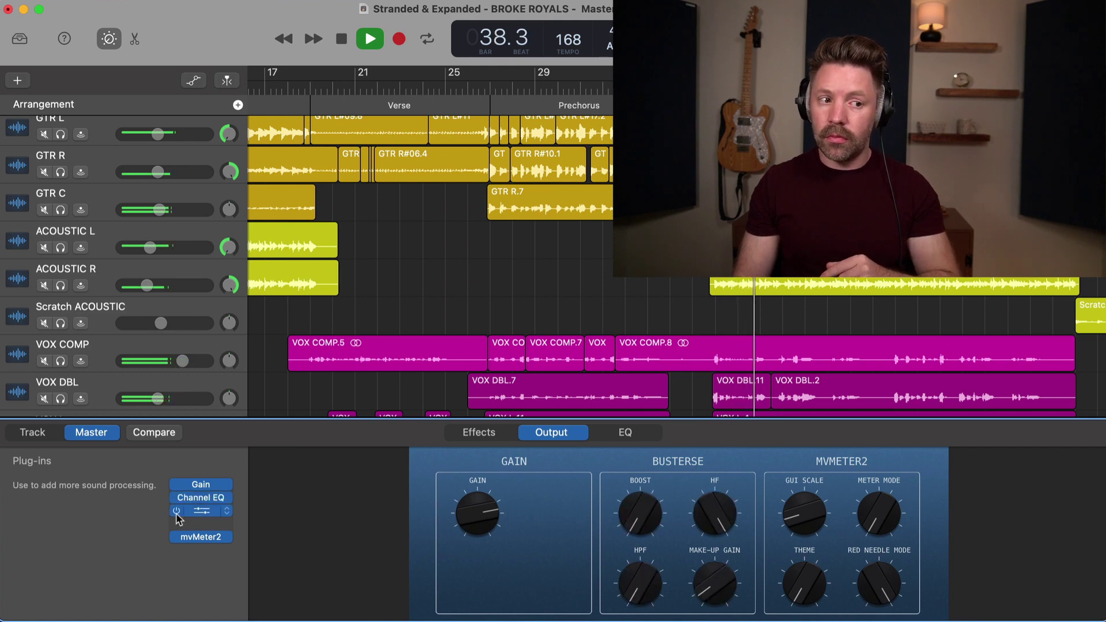
{"action": "left_click", "coordinate": [176, 511]}
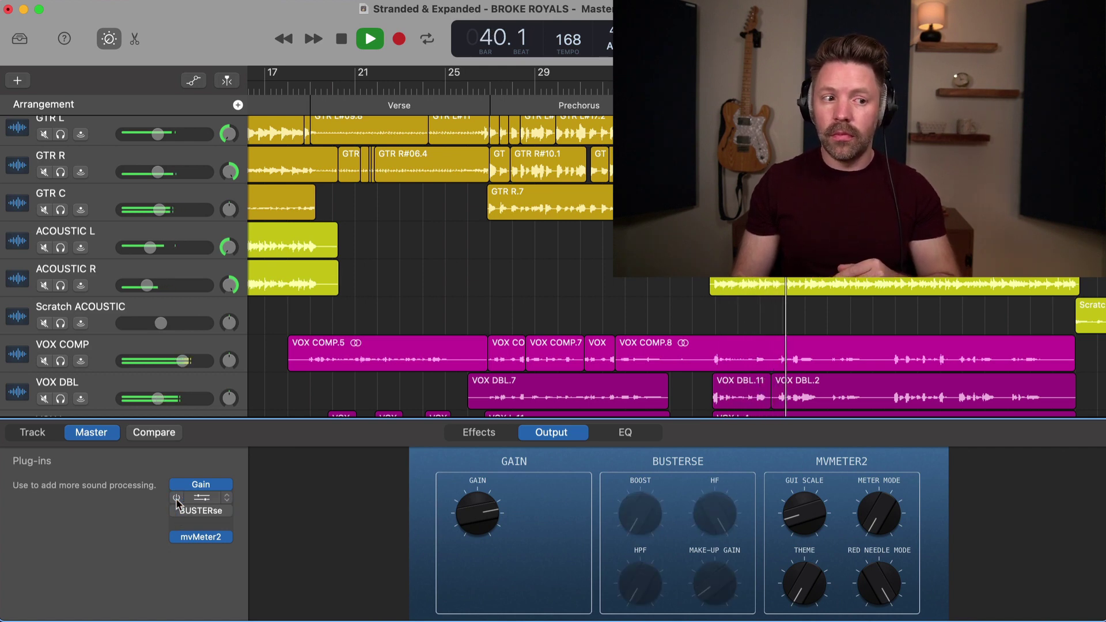
{"action": "left_click", "coordinate": [176, 511]}
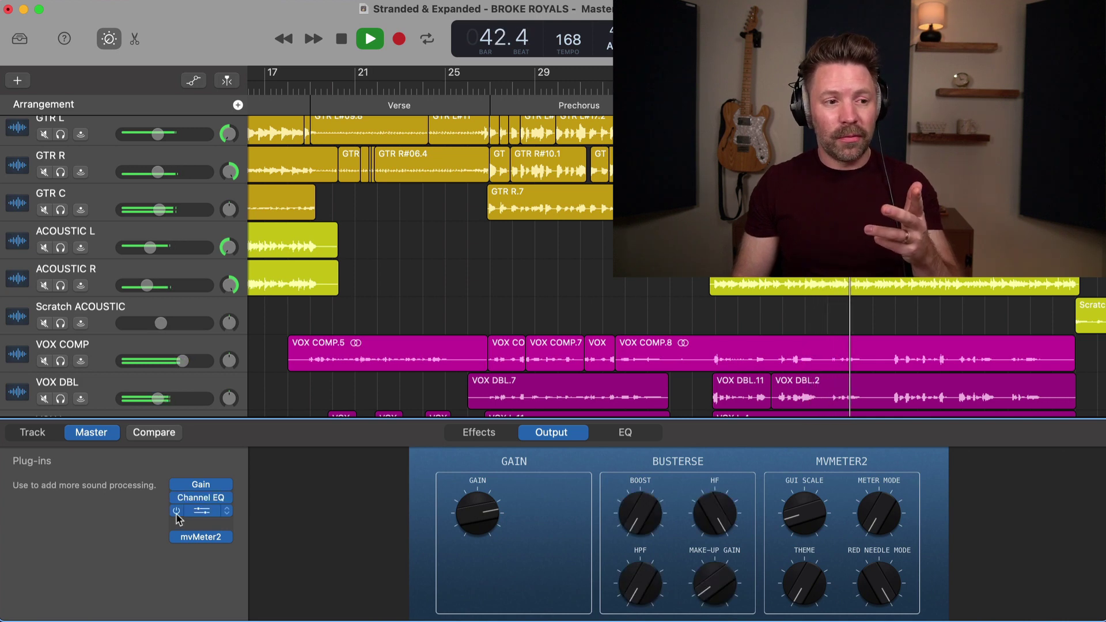
{"action": "left_click", "coordinate": [177, 511]}
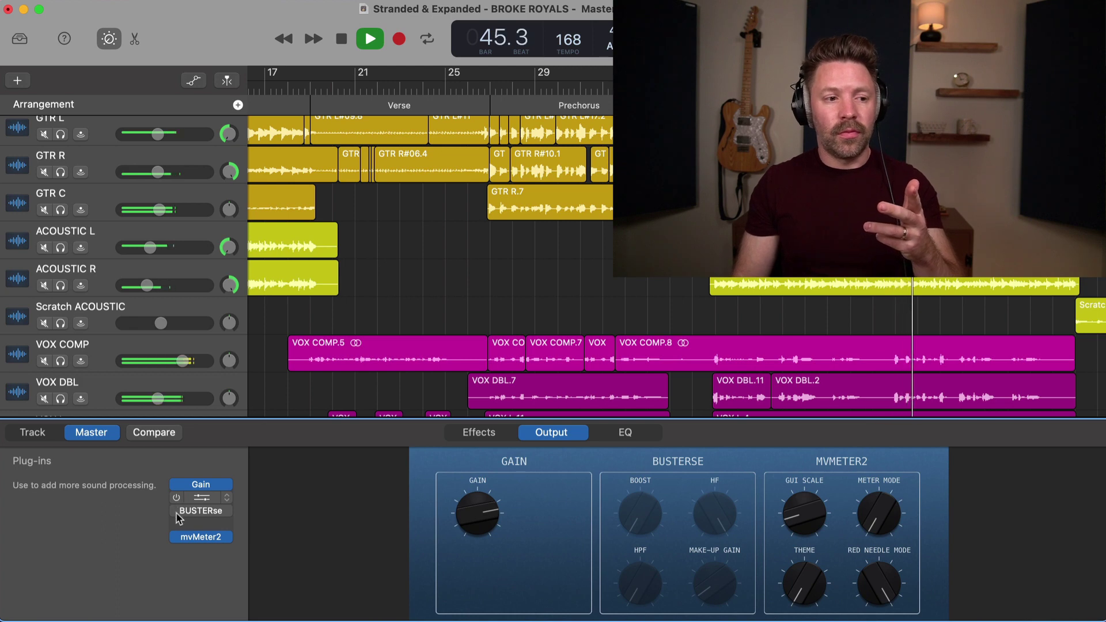
{"action": "left_click", "coordinate": [177, 512]}
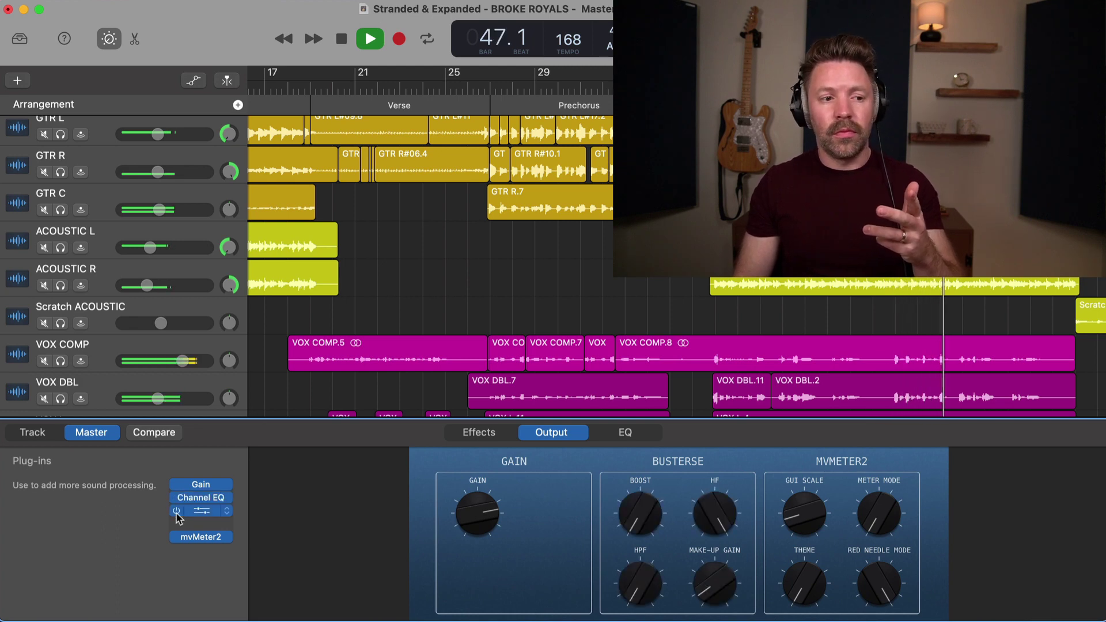
{"action": "left_click", "coordinate": [176, 511]}
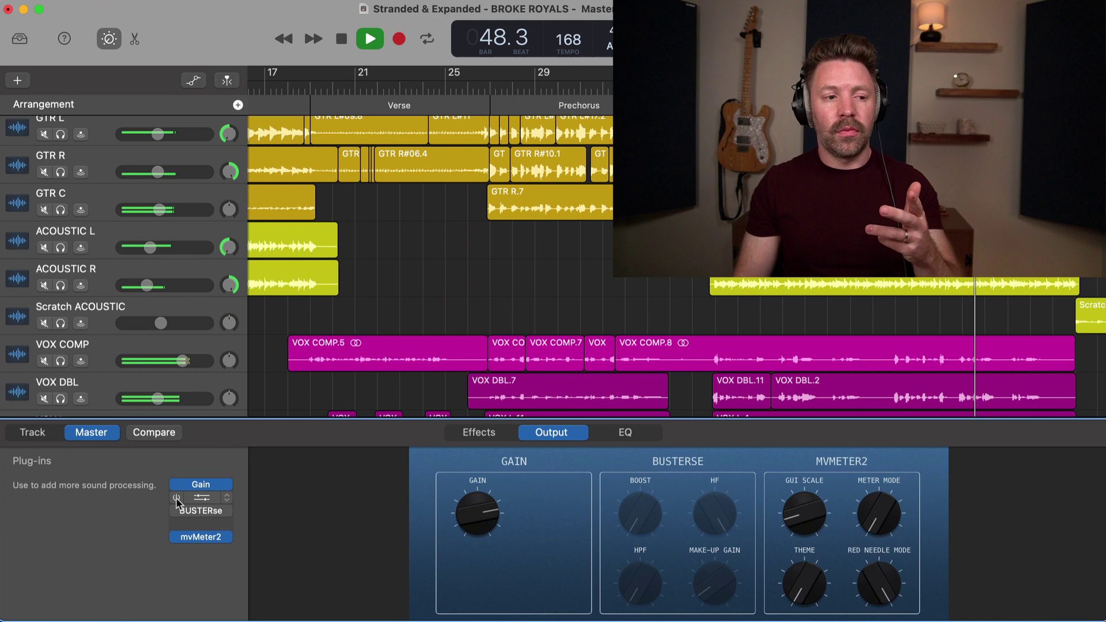
{"action": "left_click", "coordinate": [176, 511]}
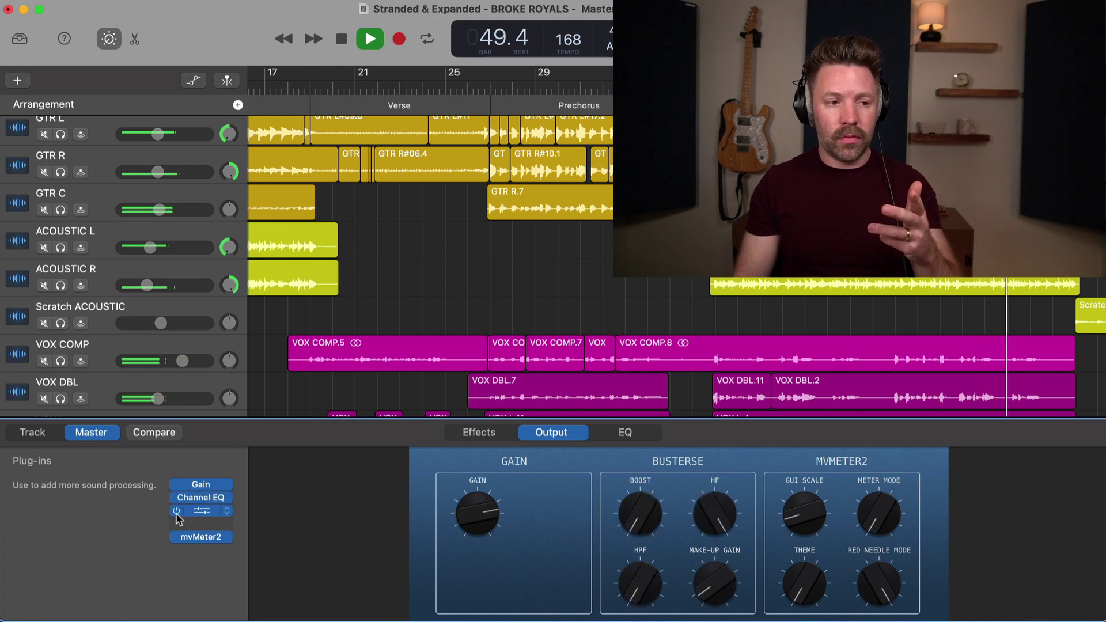
{"action": "left_click", "coordinate": [176, 511]}
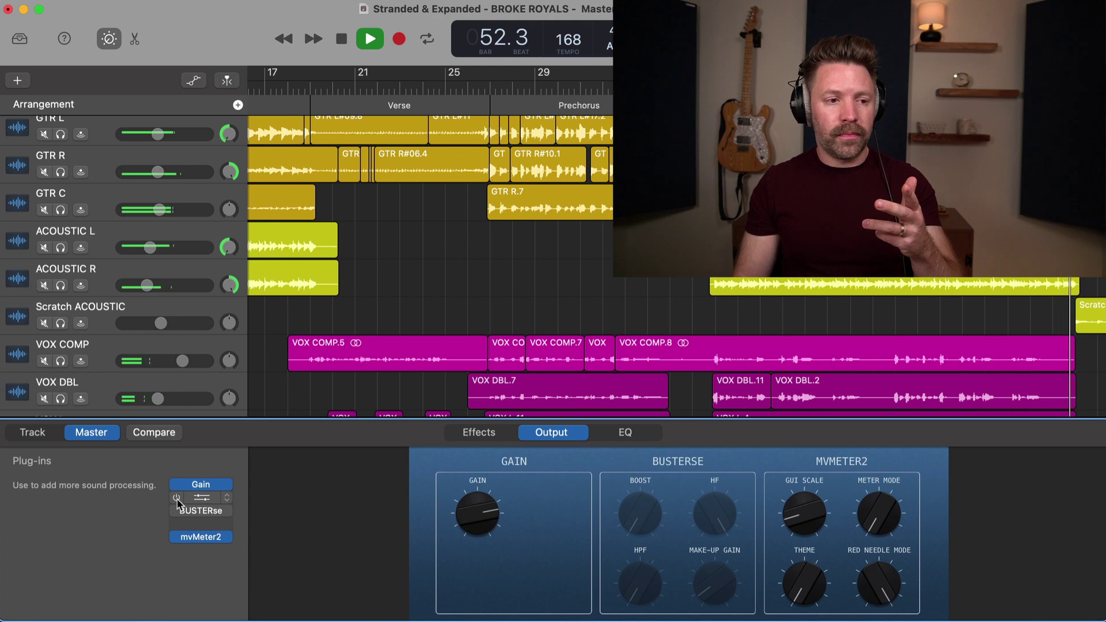
{"action": "left_click", "coordinate": [177, 511]}
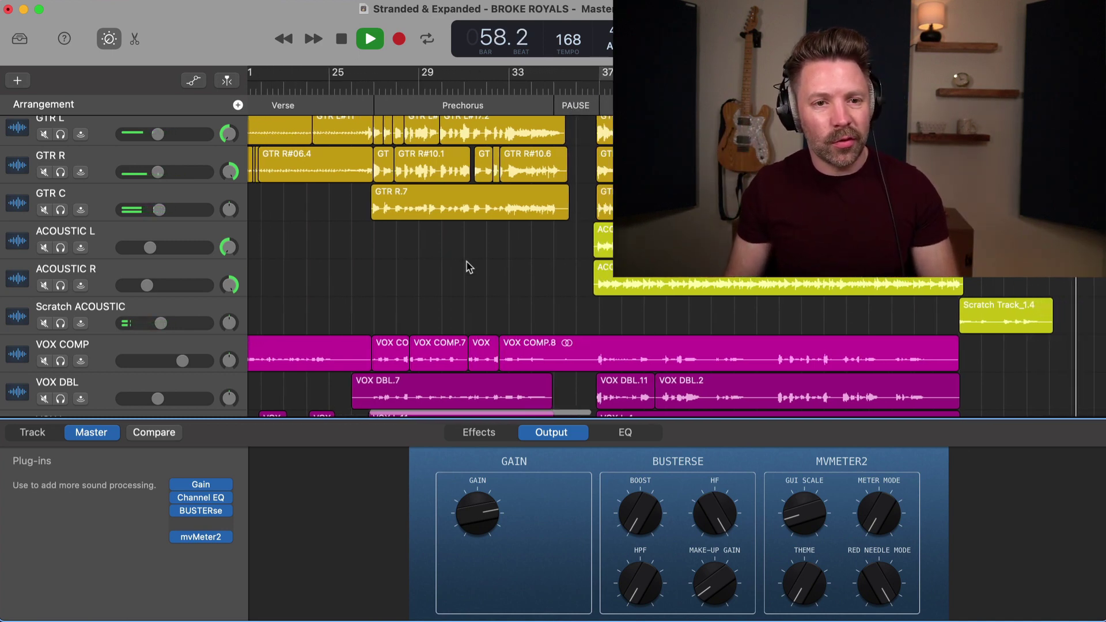
Step: Stop playback with Space around bar 58, leaving BUSTERse enabled
{"action": "key", "text": "space"}
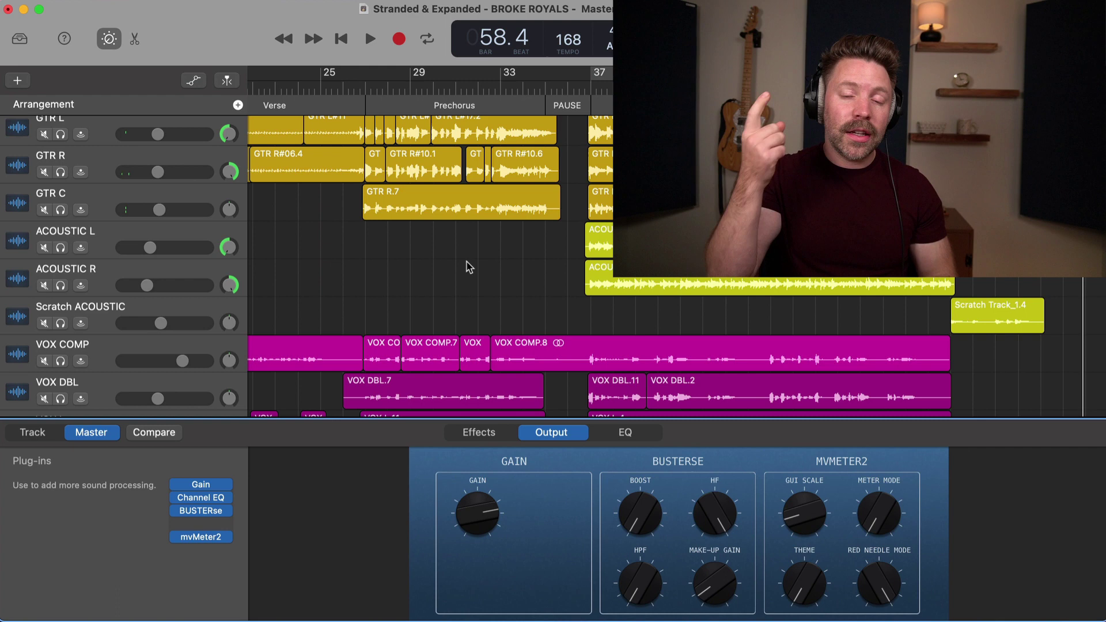